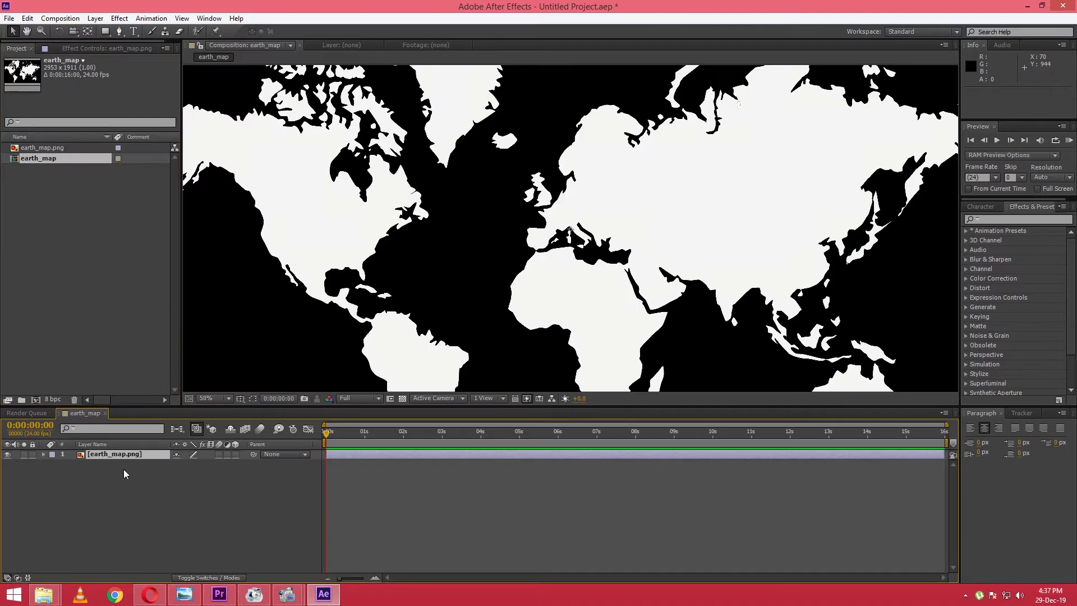
- Find the CC Ball Action effect and apply it to the earth_map.png layer
{"action": "scroll", "coordinate": [471, 264], "scroll_direction": "down", "scroll_amount": 2}
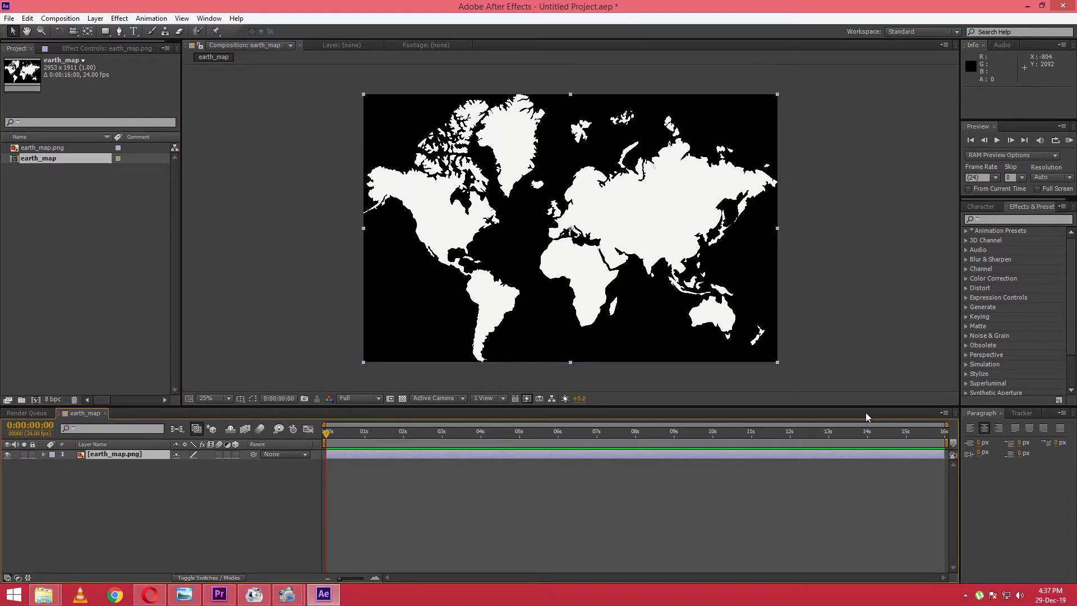
{"action": "left_click", "coordinate": [985, 219]}
{"action": "type", "text": "cc"}
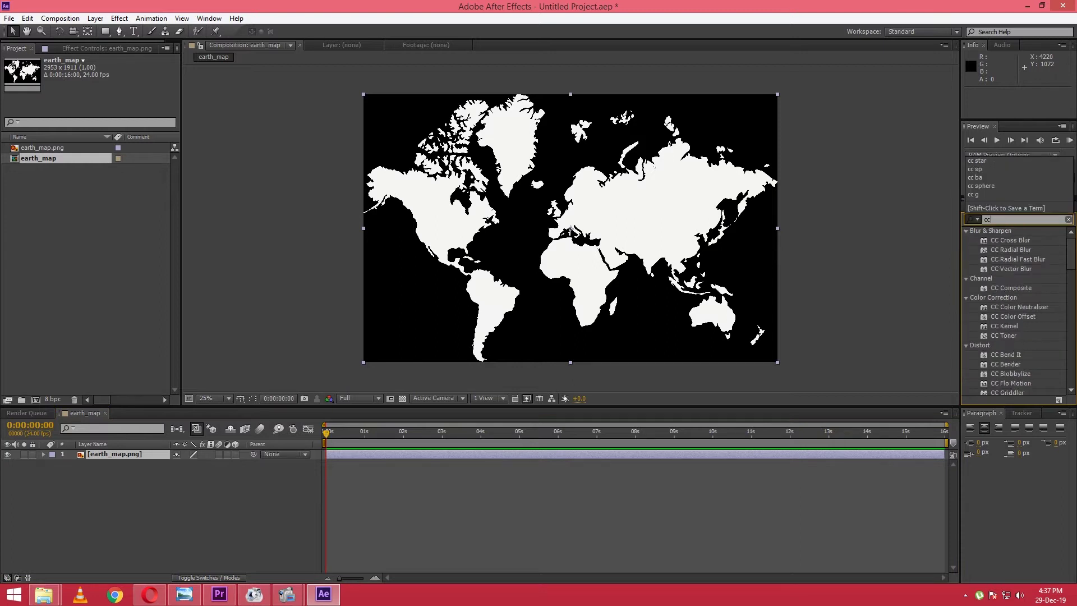
{"action": "type", "text": " b"}
{"action": "left_click_drag", "start_coordinate": [1020, 279], "coordinate": [637, 193]}
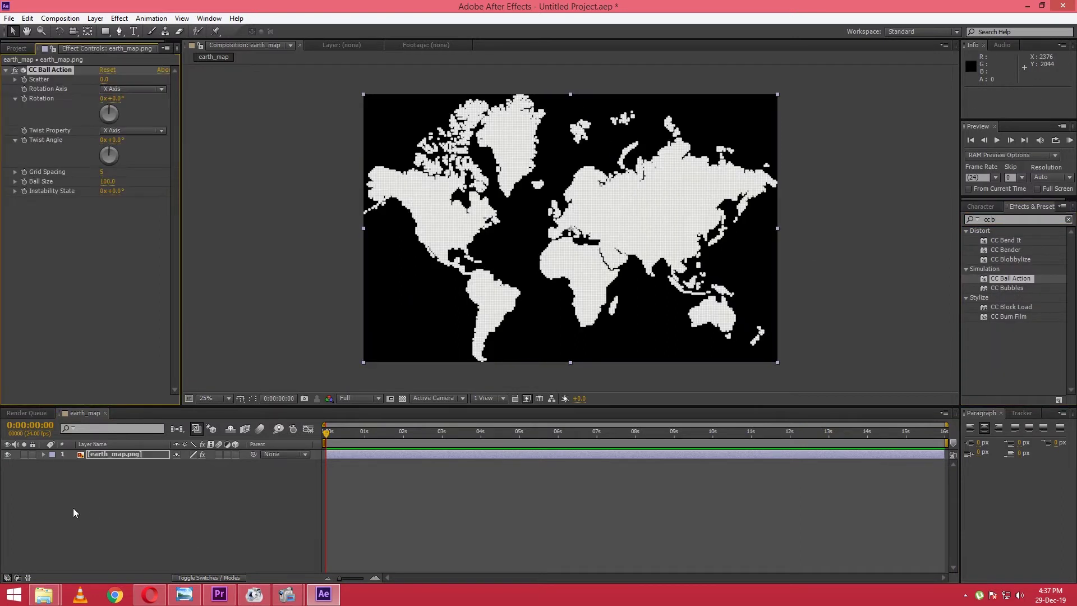
- Set the Ball Size of CC Ball Action on the earth_map.png layer to 7
{"action": "left_click", "coordinate": [106, 181]}
{"action": "key", "text": "Return"}
{"action": "left_click", "coordinate": [116, 507]}
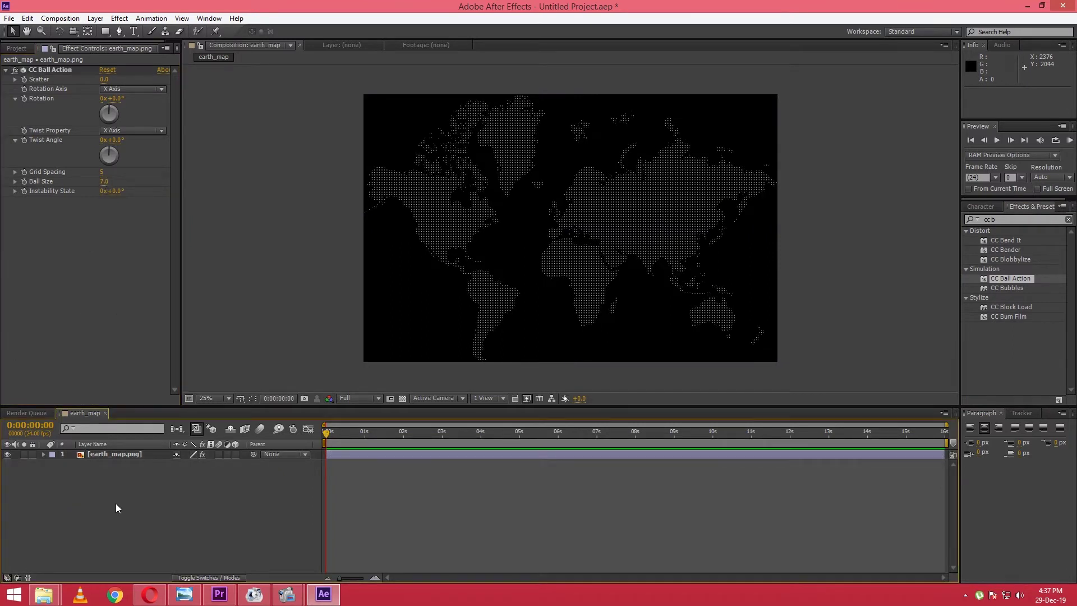
- Duplicate the earth_map.png layer and add a Stroke layer style to the upper copy
{"action": "key", "text": "slash"}
{"action": "left_click_drag", "start_coordinate": [662, 187], "coordinate": [428, 98]}
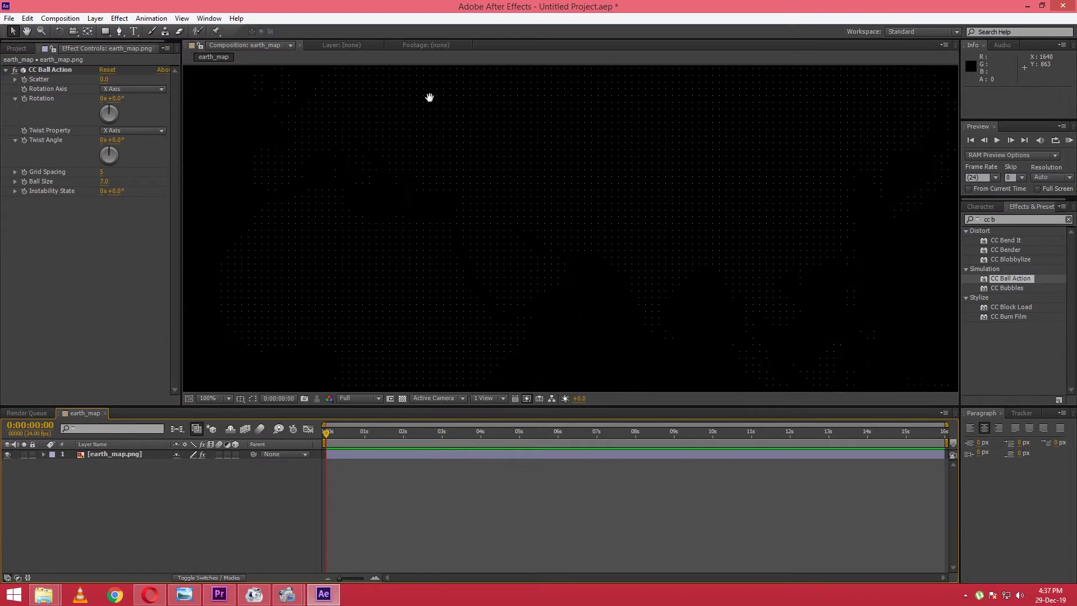
{"action": "left_click", "coordinate": [110, 453]}
{"action": "key", "text": "ctrl+d"}
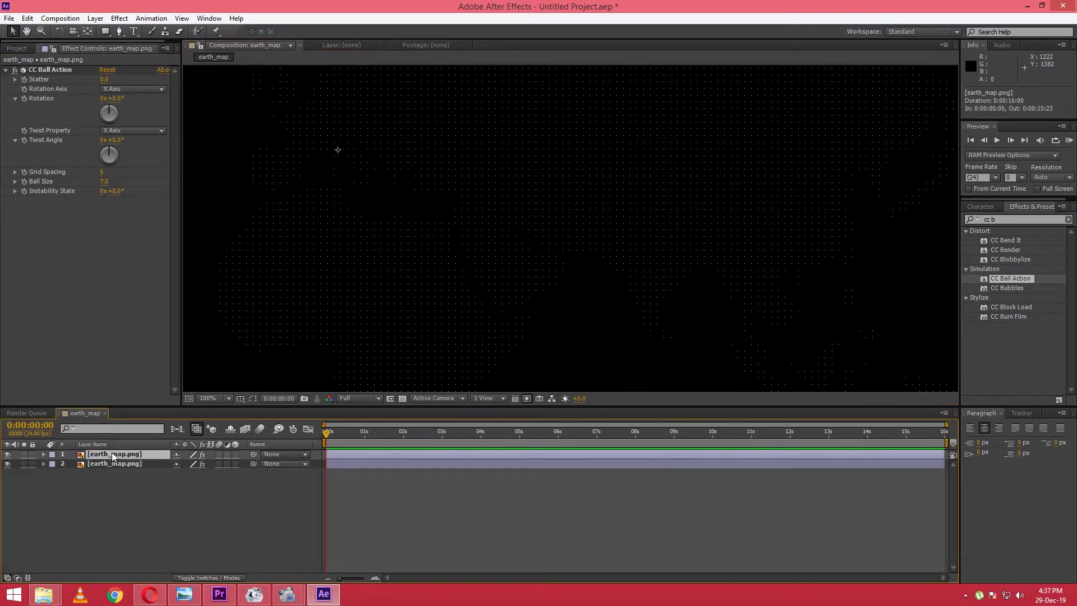
{"action": "right_click", "coordinate": [112, 455]}
{"action": "mouse_move", "coordinate": [210, 177]}
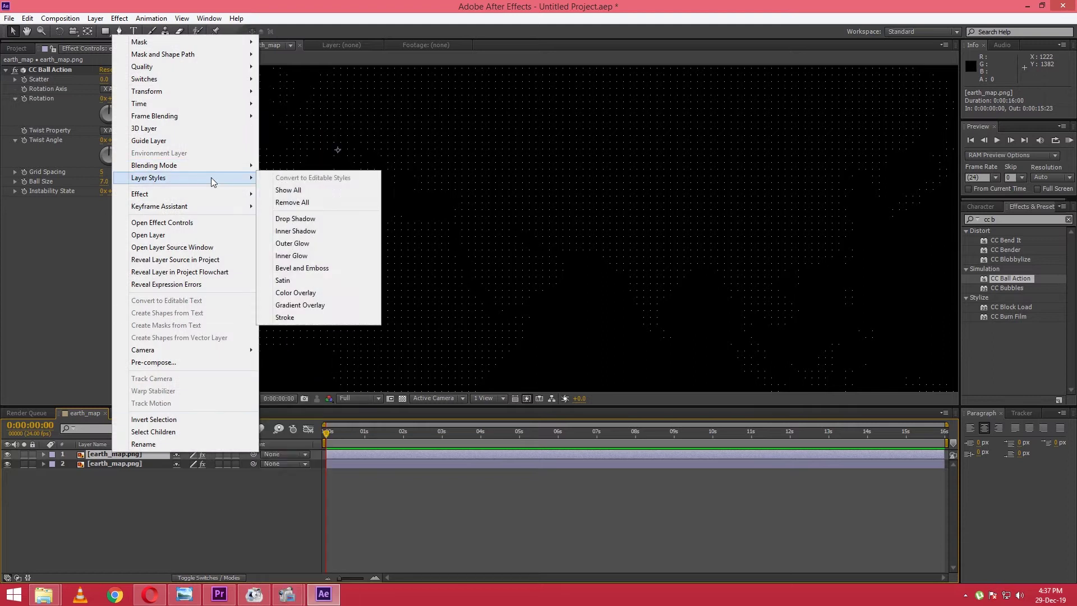
{"action": "left_click", "coordinate": [311, 317]}
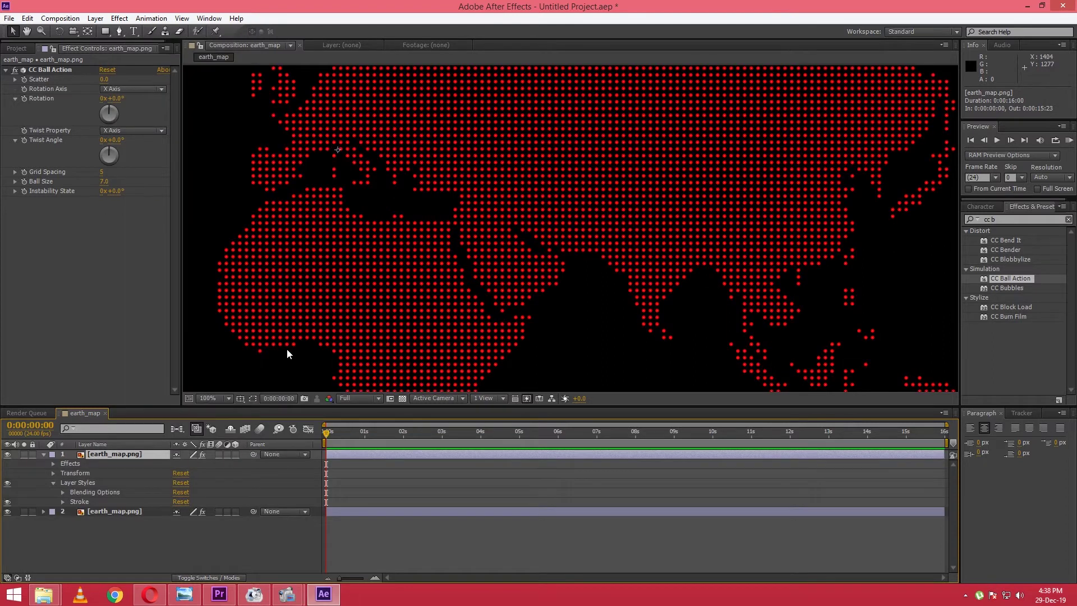
- Set the Fill Opacity in the upper map layer's advanced blending options to 2%
{"action": "scroll", "coordinate": [508, 228], "scroll_direction": "down", "scroll_amount": 4}
{"action": "scroll", "coordinate": [510, 228], "scroll_direction": "up", "scroll_amount": 2}
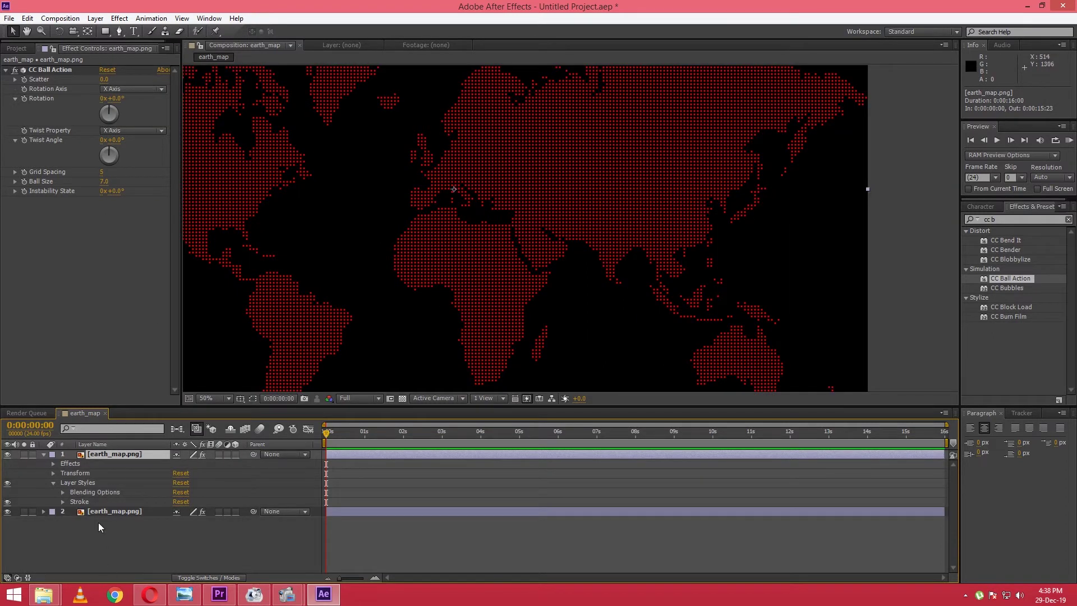
{"action": "left_click", "coordinate": [62, 493]}
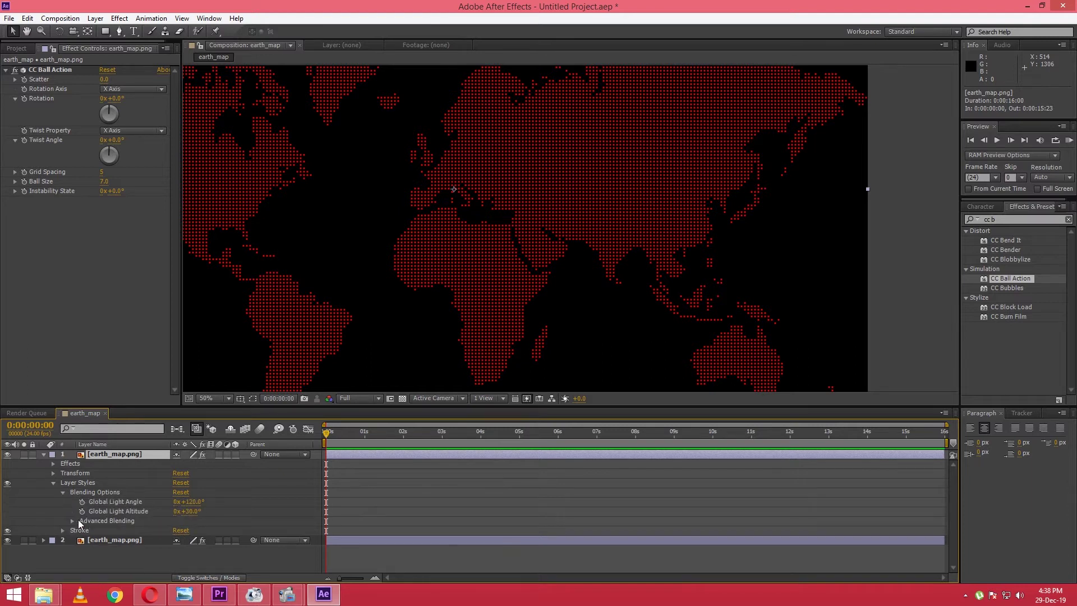
{"action": "left_click", "coordinate": [73, 520]}
{"action": "left_click", "coordinate": [182, 521]}
{"action": "type", "text": "2"}
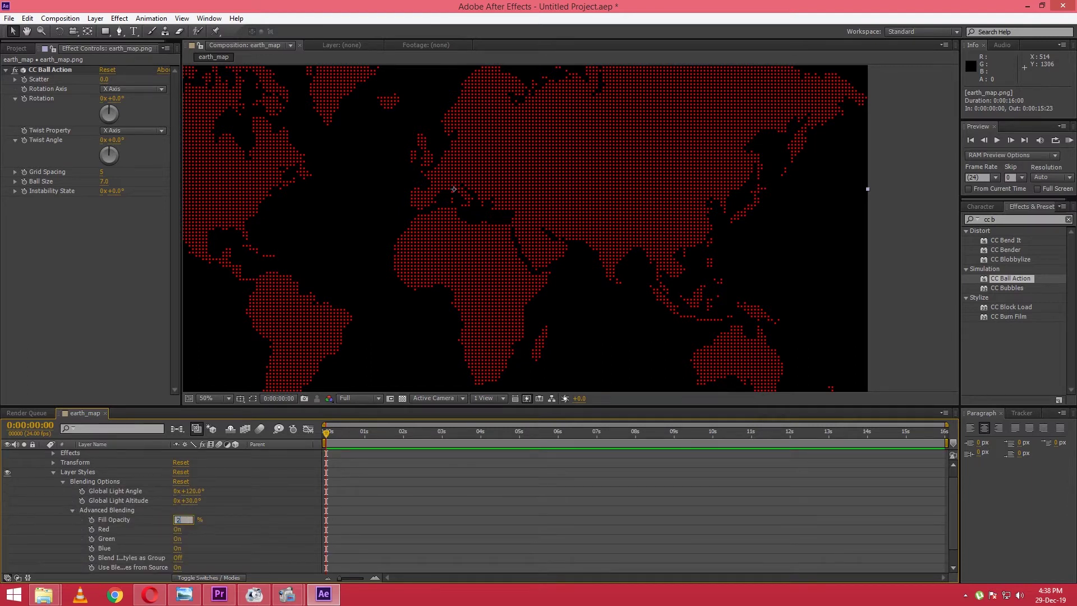
{"action": "key", "text": "Return"}
{"action": "left_click", "coordinate": [216, 526]}
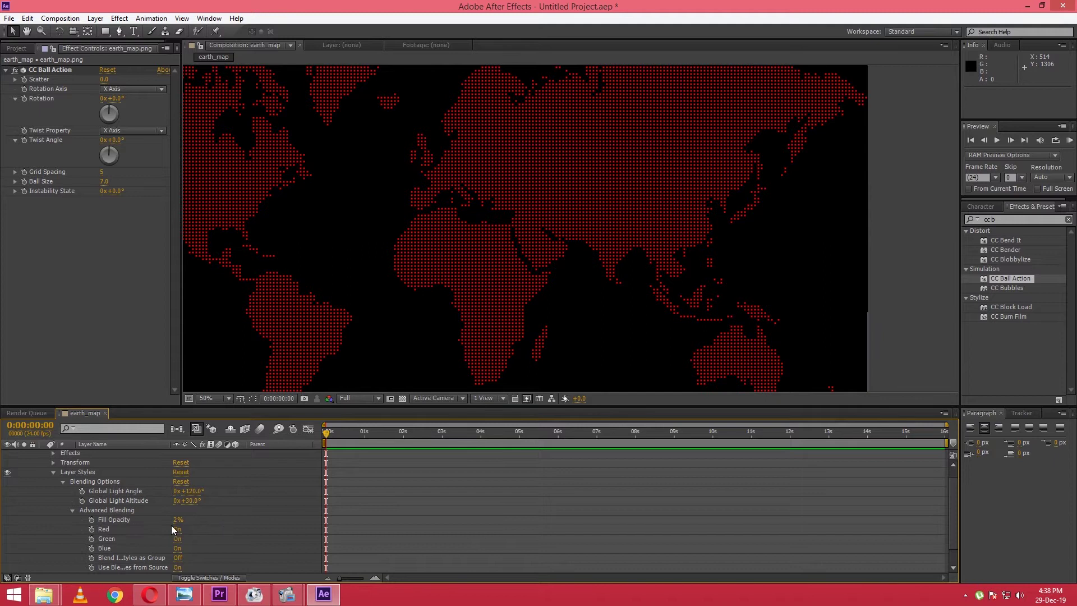
{"action": "left_click", "coordinate": [72, 511]}
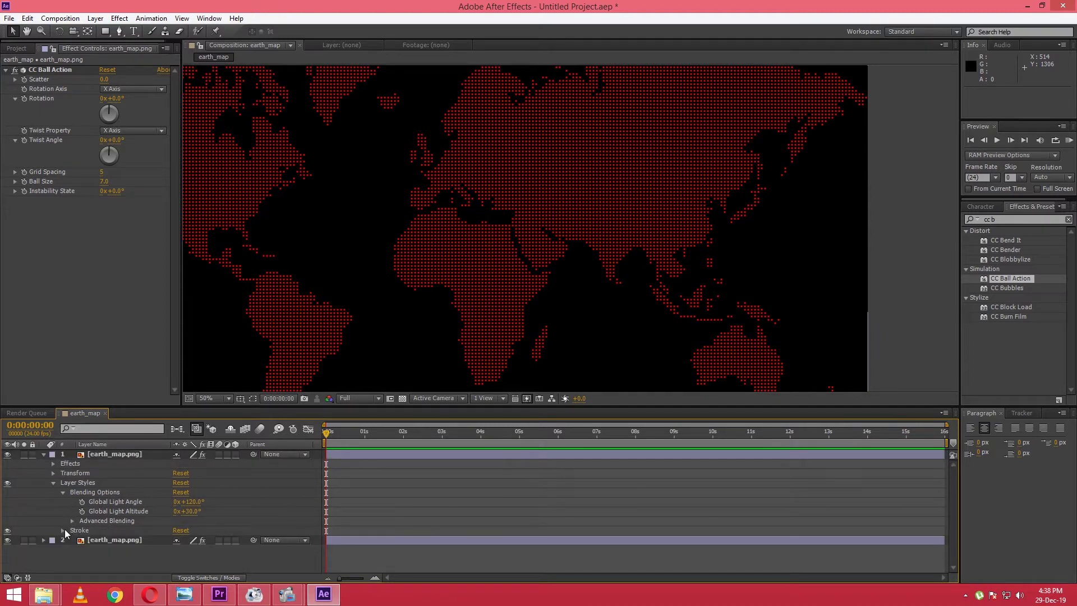
- Remove CC Ball Action from the upper map layer, set its stroke color to white (FFFFFF), and collapse the layer's properties
{"action": "left_click", "coordinate": [62, 69]}
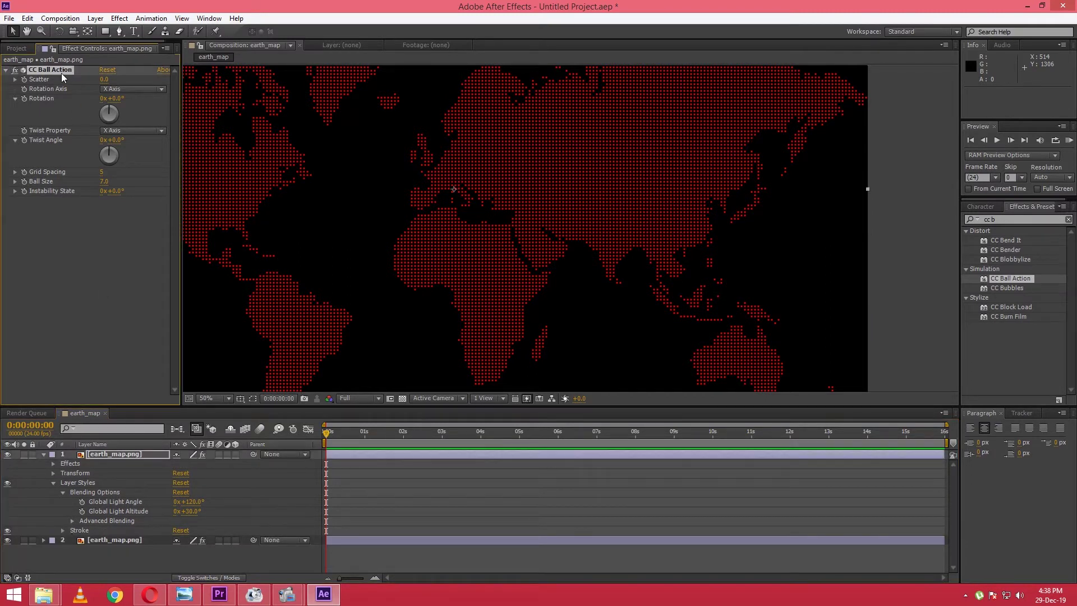
{"action": "key", "text": "Delete"}
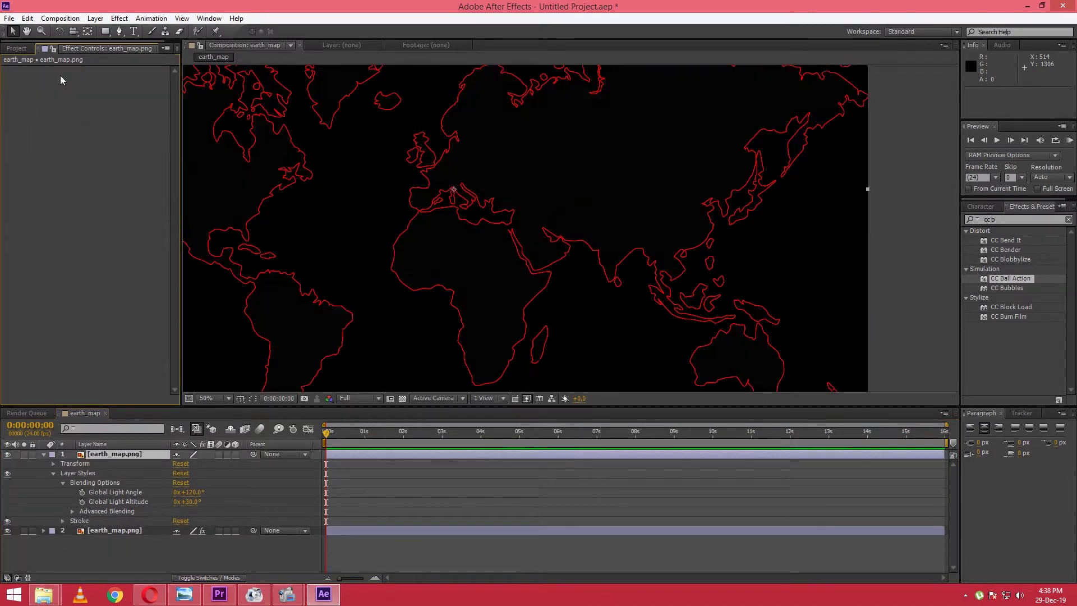
{"action": "left_click", "coordinate": [63, 520]}
{"action": "left_click", "coordinate": [179, 539]}
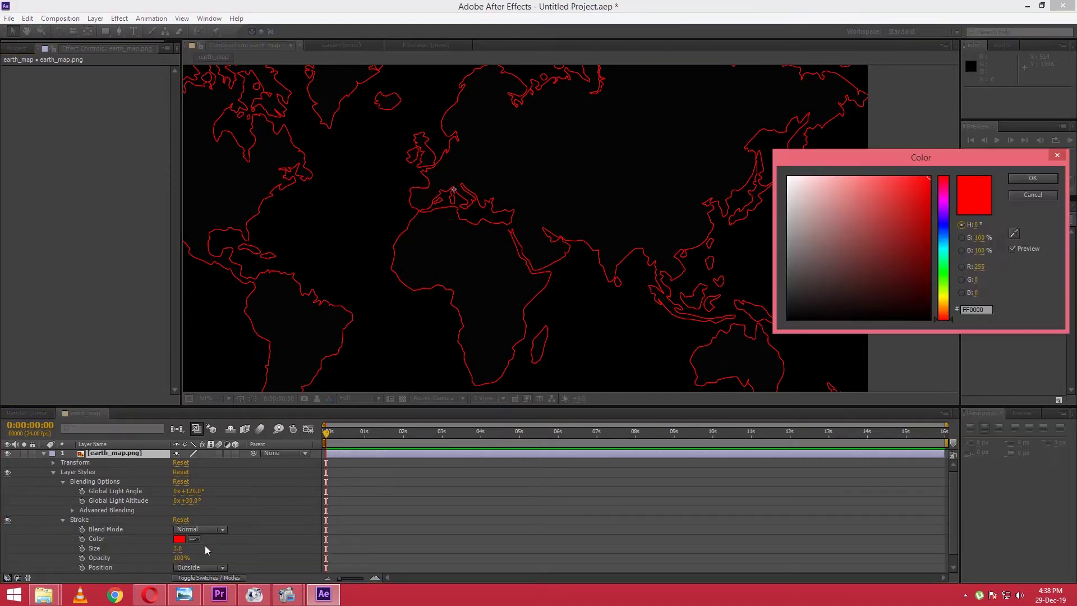
{"action": "left_click_drag", "start_coordinate": [802, 204], "coordinate": [783, 155]}
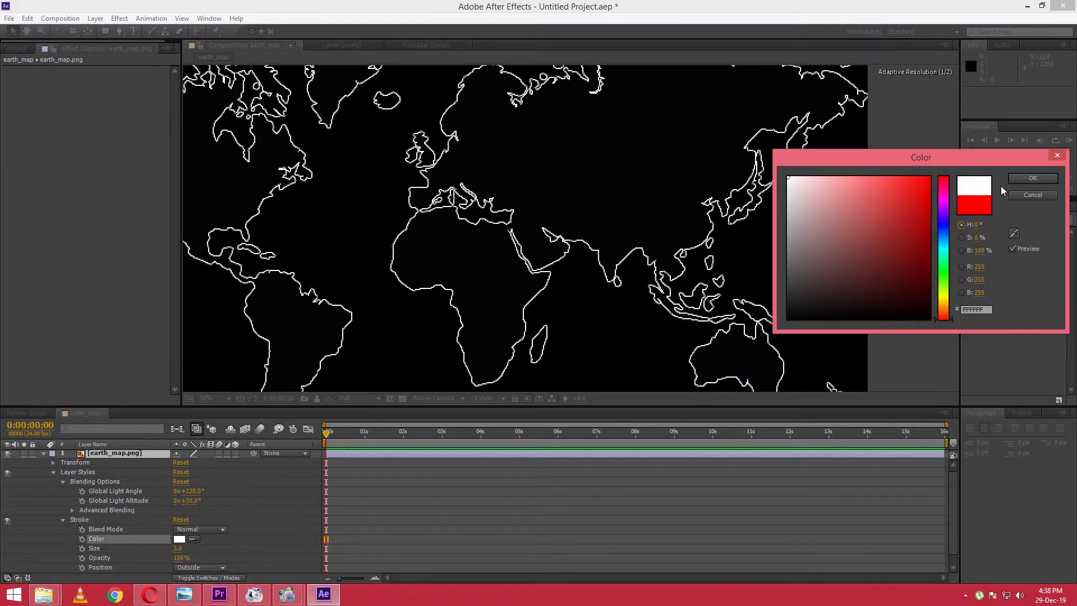
{"action": "left_click", "coordinate": [1025, 178]}
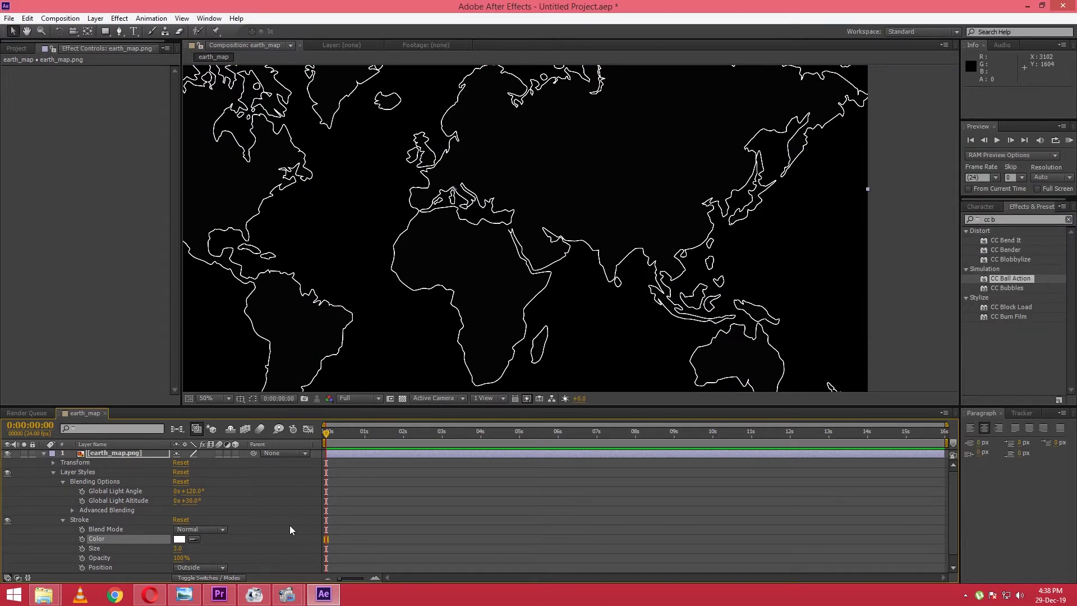
{"action": "key", "text": "comma"}
{"action": "left_click", "coordinate": [60, 521]}
{"action": "key", "text": "ctrl+d"}
{"action": "left_click", "coordinate": [43, 453]}
{"action": "left_click", "coordinate": [129, 513]}
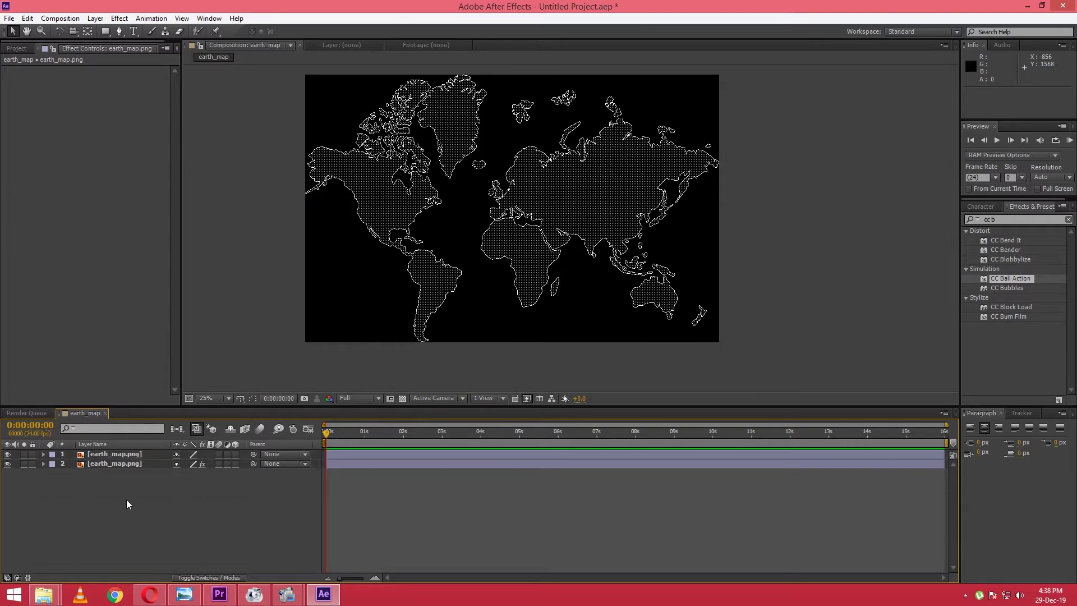
- Create a new composition from the earth_map composition in the project
{"action": "left_click", "coordinate": [17, 48]}
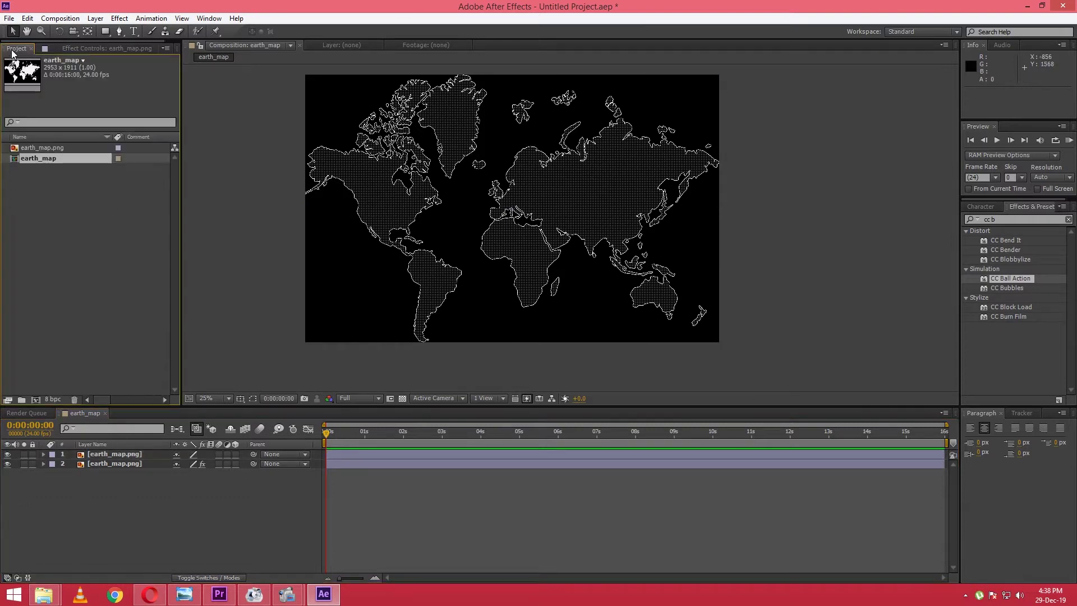
{"action": "right_click", "coordinate": [43, 160]}
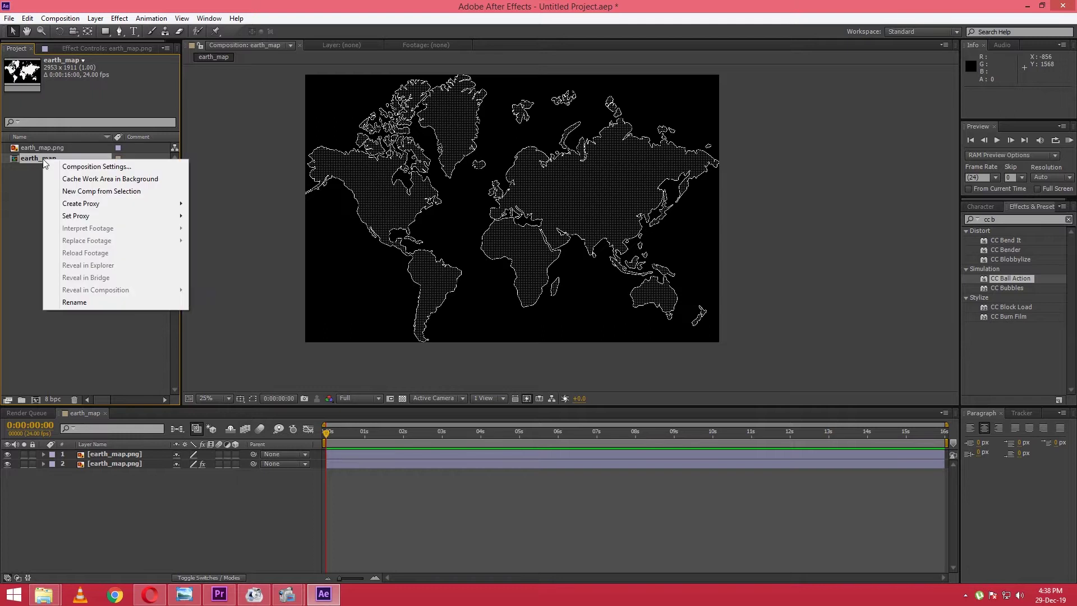
{"action": "left_click", "coordinate": [103, 193]}
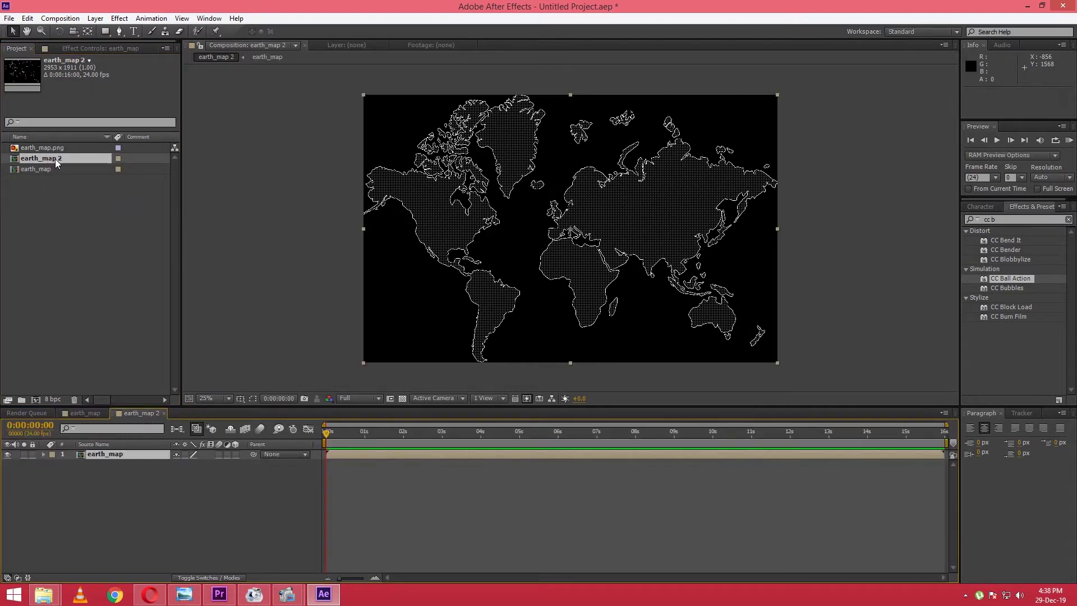
- Rename the new composition as earth_map HUD in its composition settings
{"action": "right_click", "coordinate": [56, 163]}
{"action": "left_click", "coordinate": [79, 164]}
{"action": "left_click_drag", "start_coordinate": [325, 164], "coordinate": [304, 164]}
{"action": "type", "text": "HUD"}
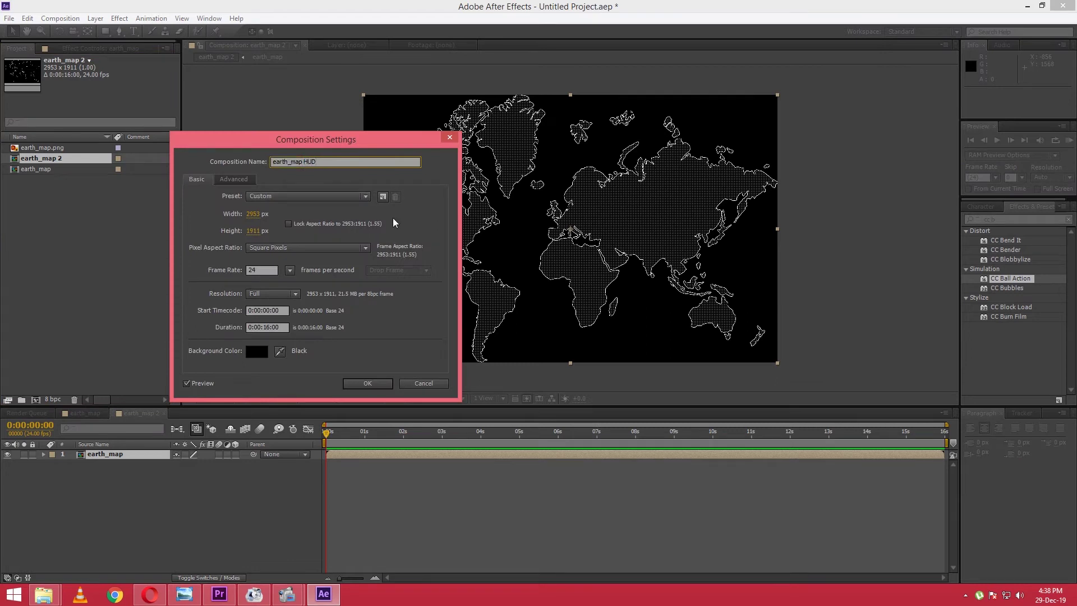
{"action": "left_click", "coordinate": [367, 384]}
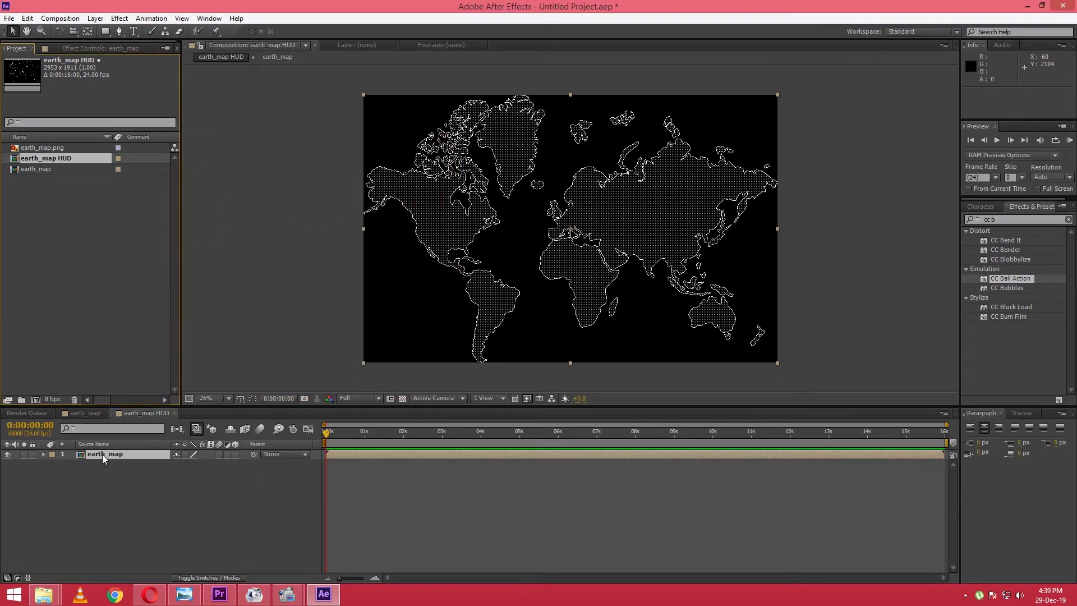
- Find the CC Sphere effect and apply it to the earth_map layer
{"action": "left_click", "coordinate": [997, 220]}
{"action": "type", "text": "sp"}
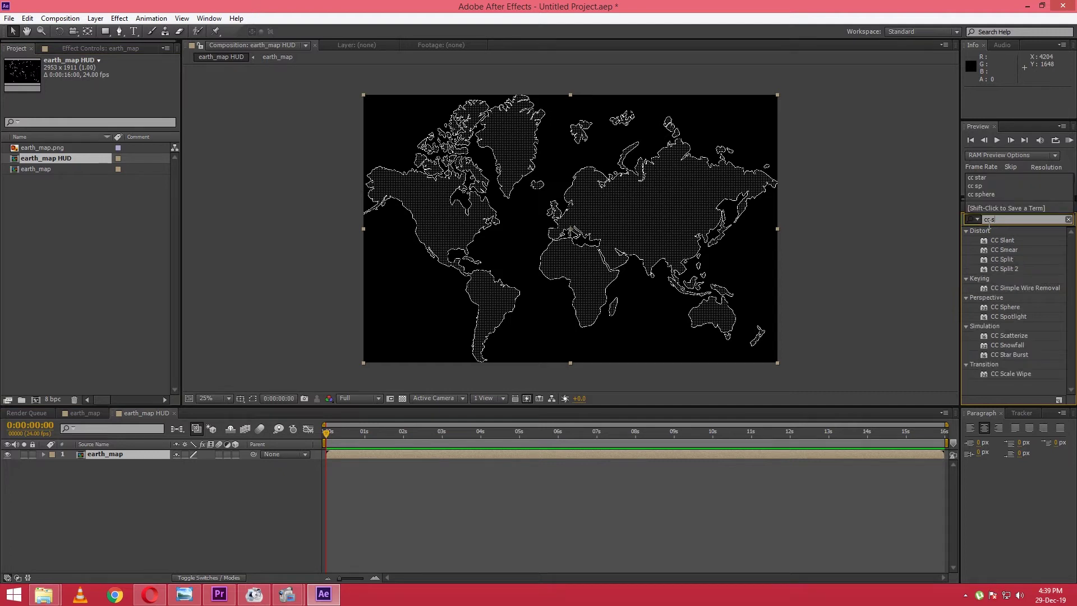
{"action": "double_click", "coordinate": [1004, 269]}
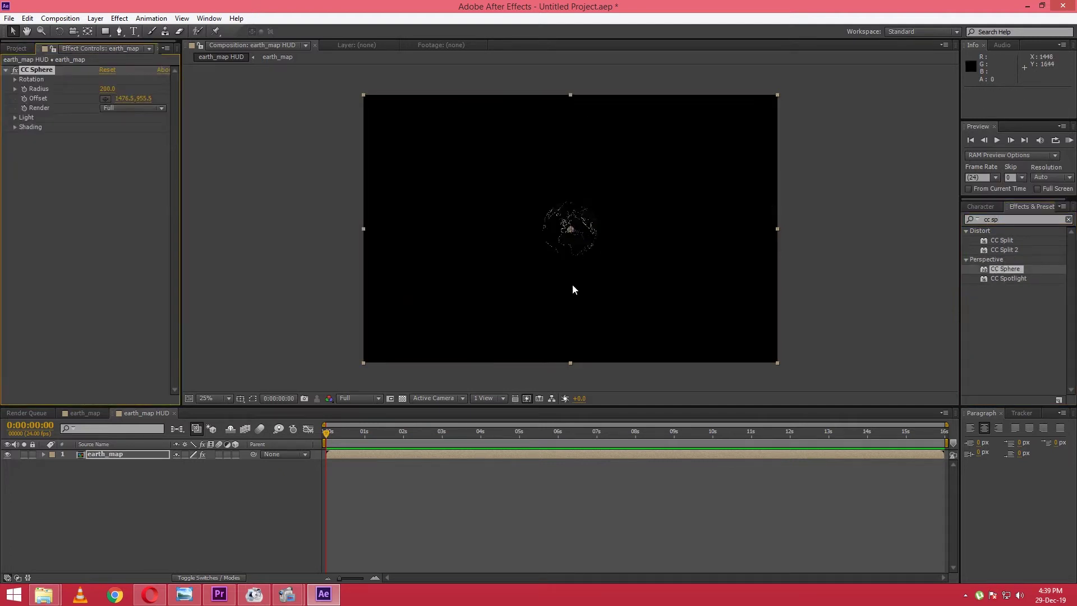
{"action": "left_click_drag", "start_coordinate": [134, 93], "coordinate": [291, 481]}
{"action": "left_click", "coordinate": [242, 523]}
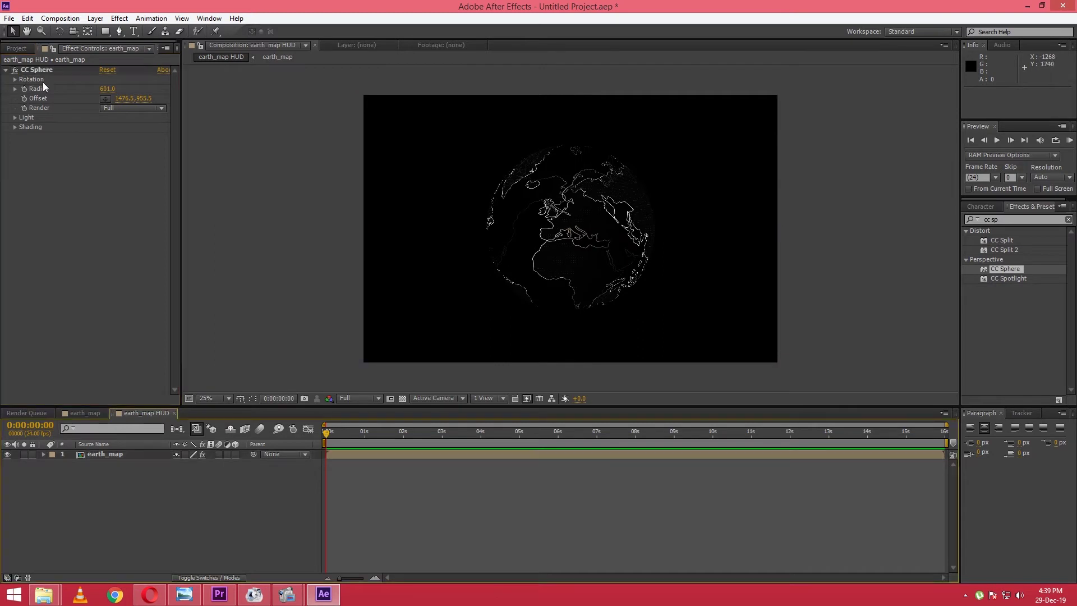
{"action": "left_click", "coordinate": [14, 79]}
{"action": "mouse_move", "coordinate": [113, 121]}
{"action": "left_mouse_down"}
{"action": "mouse_move", "coordinate": [121, 122]}
{"action": "mouse_move", "coordinate": [103, 132]}
{"action": "left_mouse_up"}
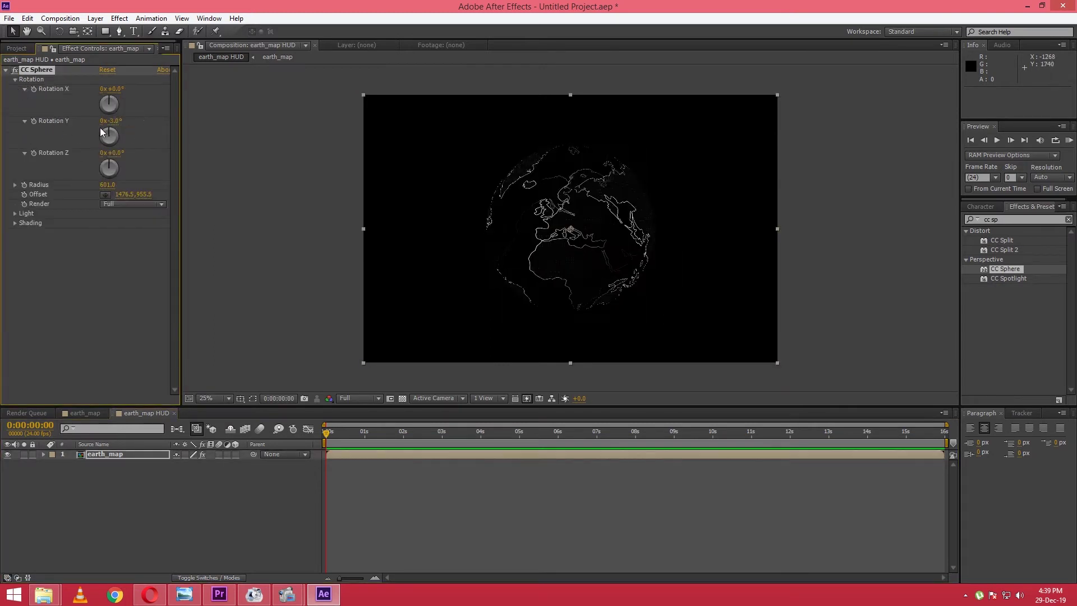
{"action": "left_click", "coordinate": [107, 70]}
- Start keyframing the sphere's Rotation Y at 0° on the first frame and set the Radius to 628
{"action": "left_click", "coordinate": [34, 121]}
{"action": "left_click_drag", "start_coordinate": [326, 432], "coordinate": [173, 459]}
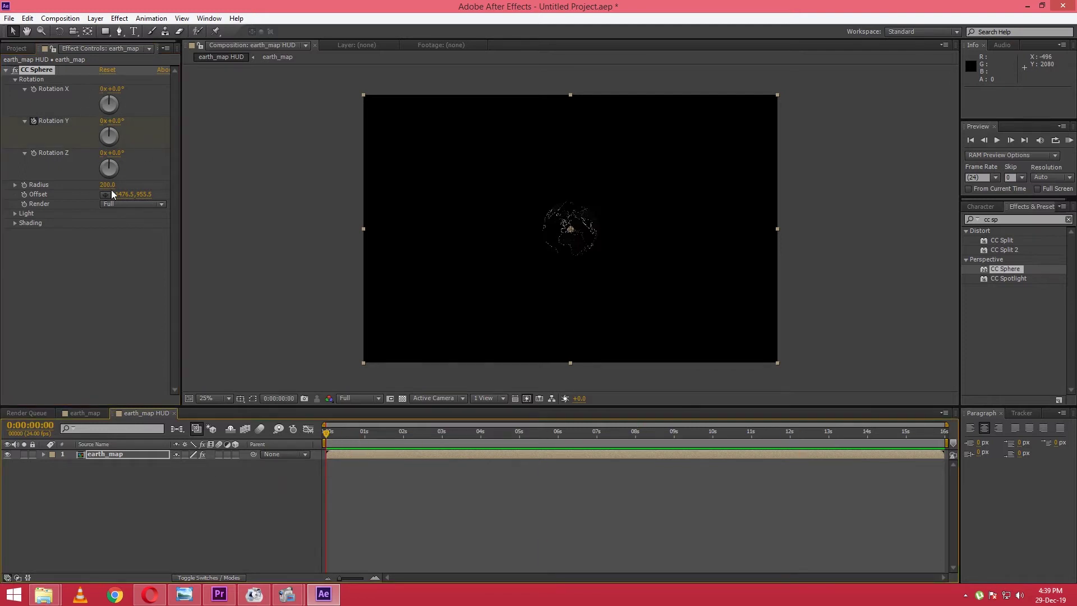
{"action": "left_click_drag", "start_coordinate": [107, 185], "coordinate": [375, 211]}
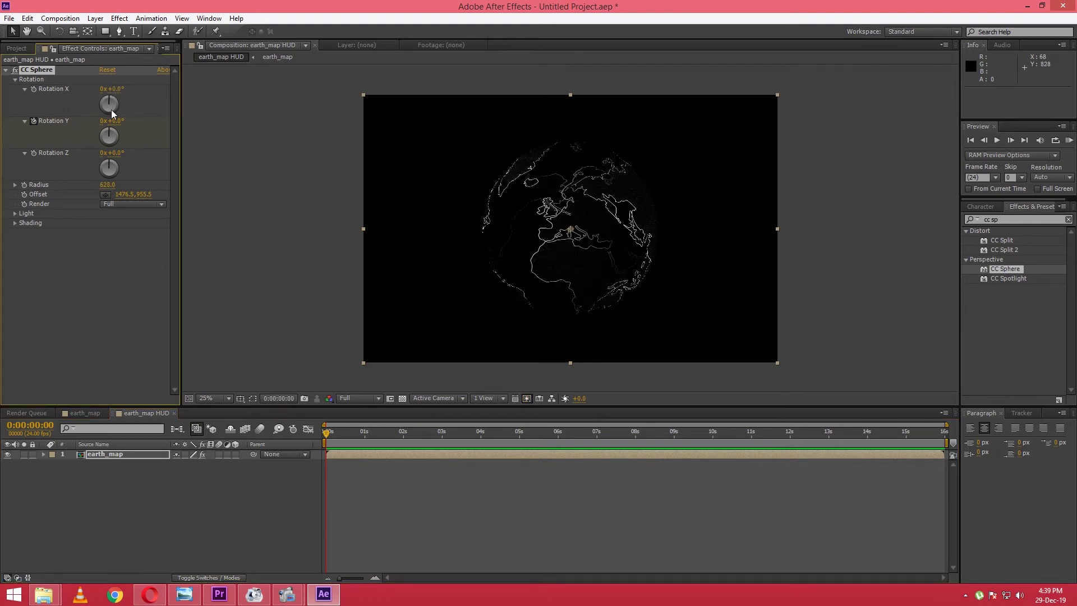
- Set Rotation Y to -1x-121° at the final frame, 0:00:15:23, and preview the spin from the start
{"action": "key", "text": "End"}
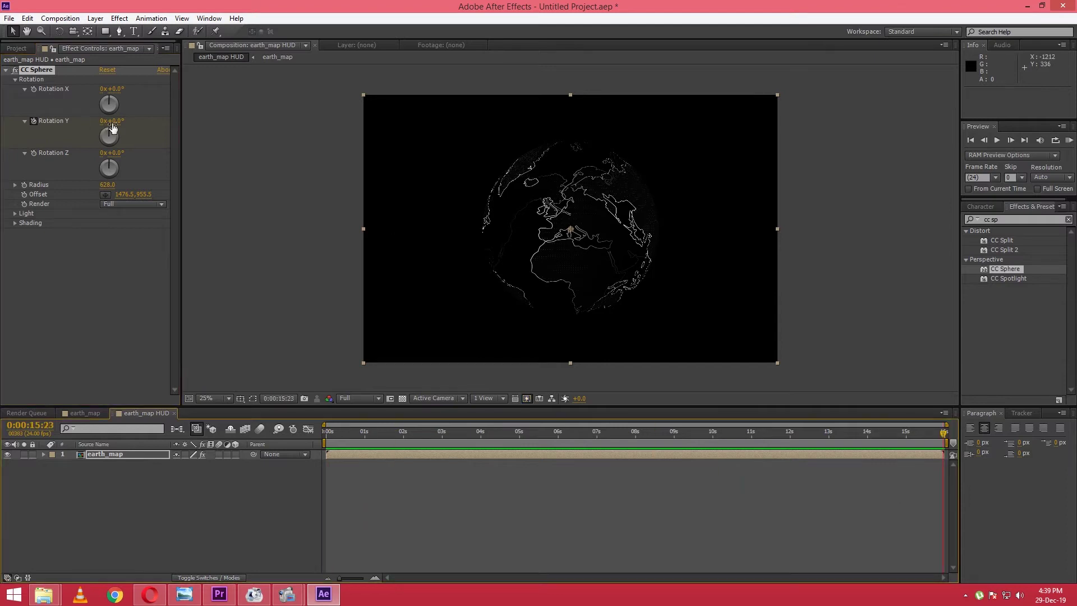
{"action": "left_click_drag", "start_coordinate": [112, 122], "coordinate": [96, 166]}
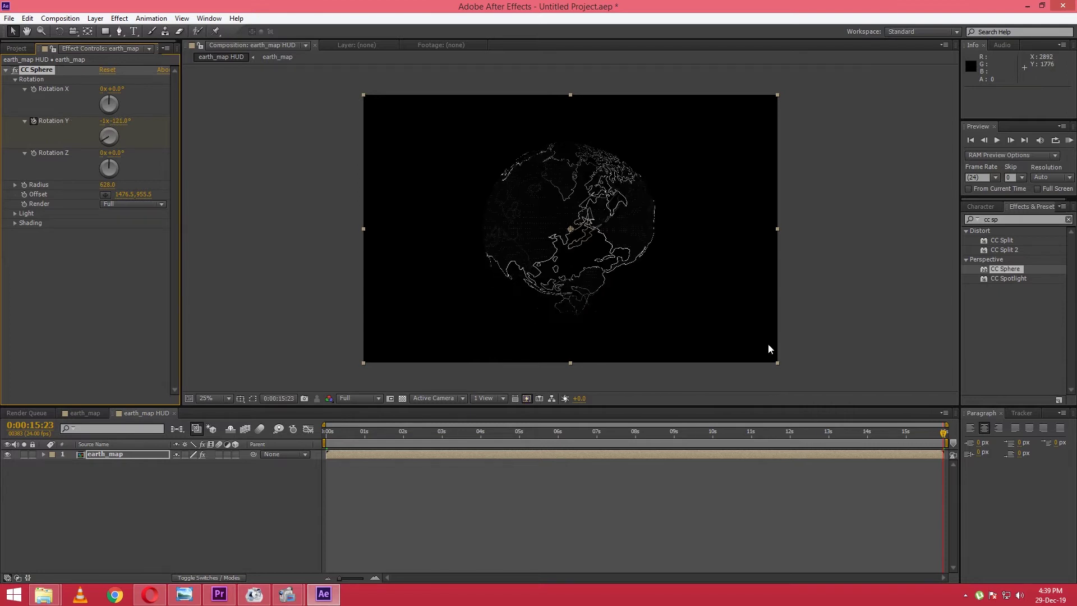
{"action": "left_click_drag", "start_coordinate": [944, 432], "coordinate": [253, 445]}
{"action": "key", "text": "space"}
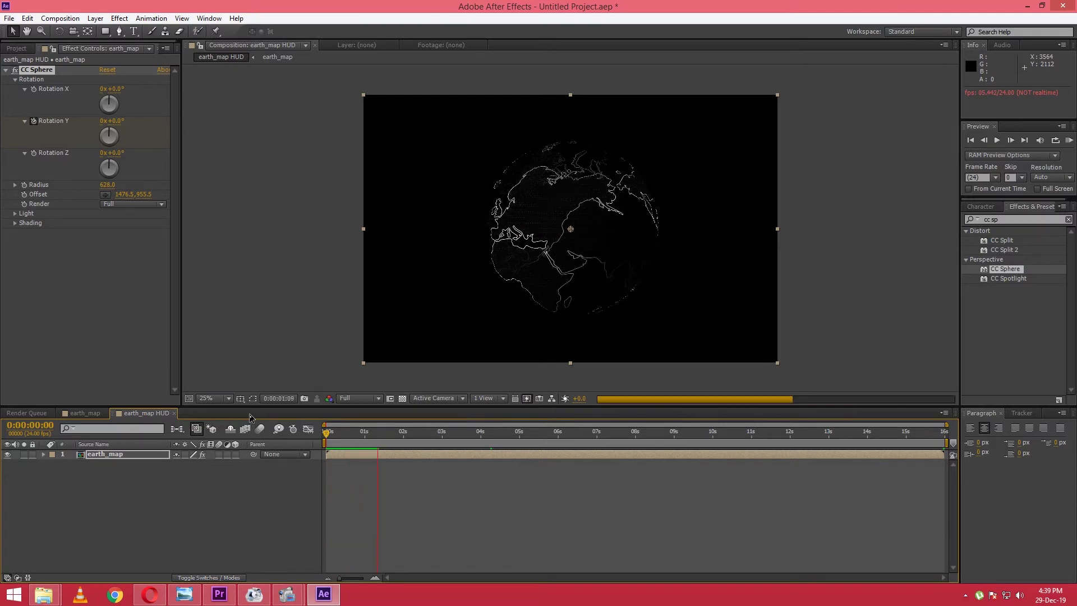
- Rename the earth_map layer in the HUD composition as earth_map_Inside
{"action": "left_click", "coordinate": [133, 458]}
{"action": "key", "text": "Return"}
{"action": "key", "text": "End"}
{"action": "type", "text": "_Insi"}
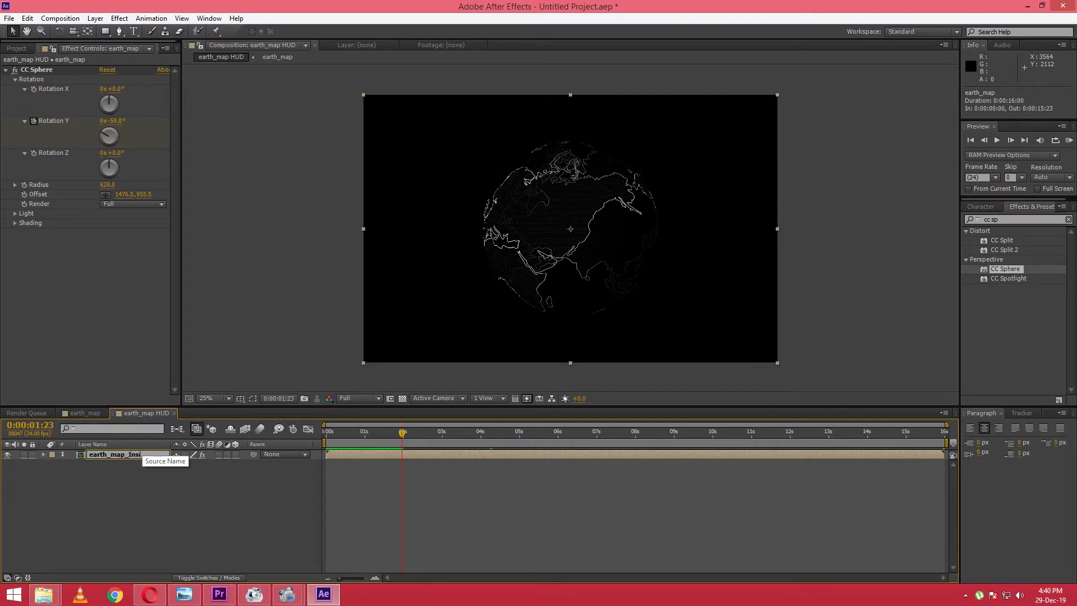
{"action": "left_click", "coordinate": [148, 490]}
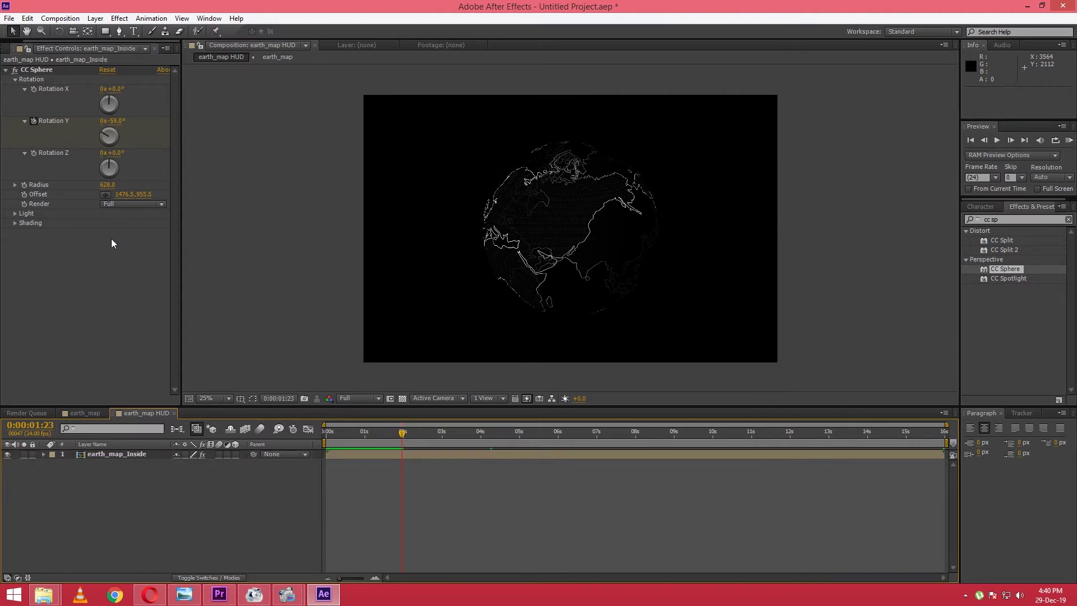
- Set the CC Sphere Render option of the earth_map_Inside layer to Inside
{"action": "left_click", "coordinate": [126, 452]}
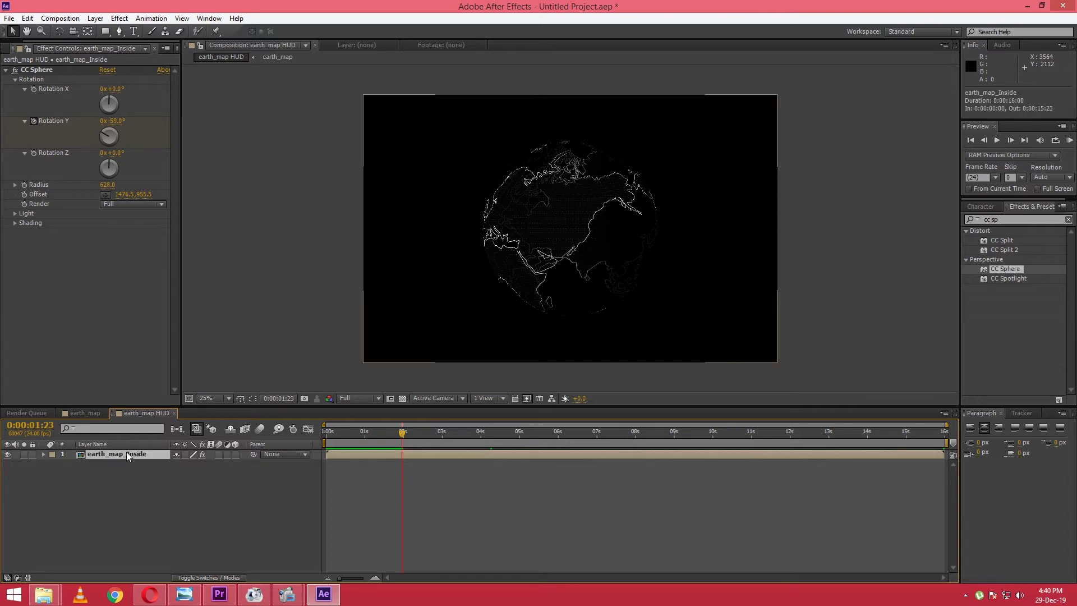
{"action": "left_click", "coordinate": [124, 203]}
{"action": "left_click", "coordinate": [125, 241]}
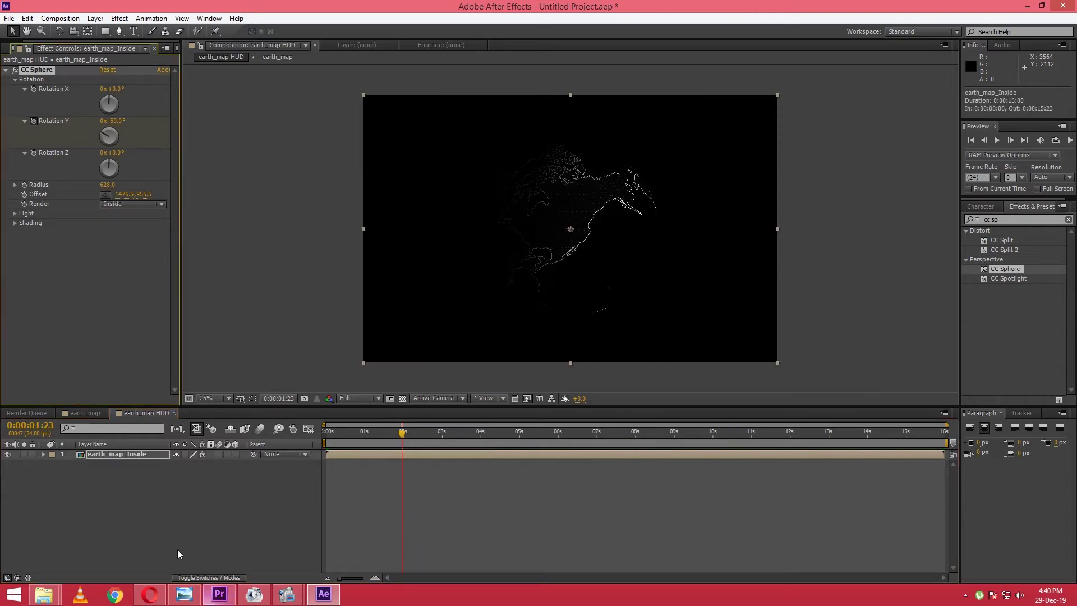
- Duplicate the earth_map_Inside layer, rename the copy earth_map_Outside and set its CC Sphere Render option to Outside
{"action": "key", "text": "ctrl+d"}
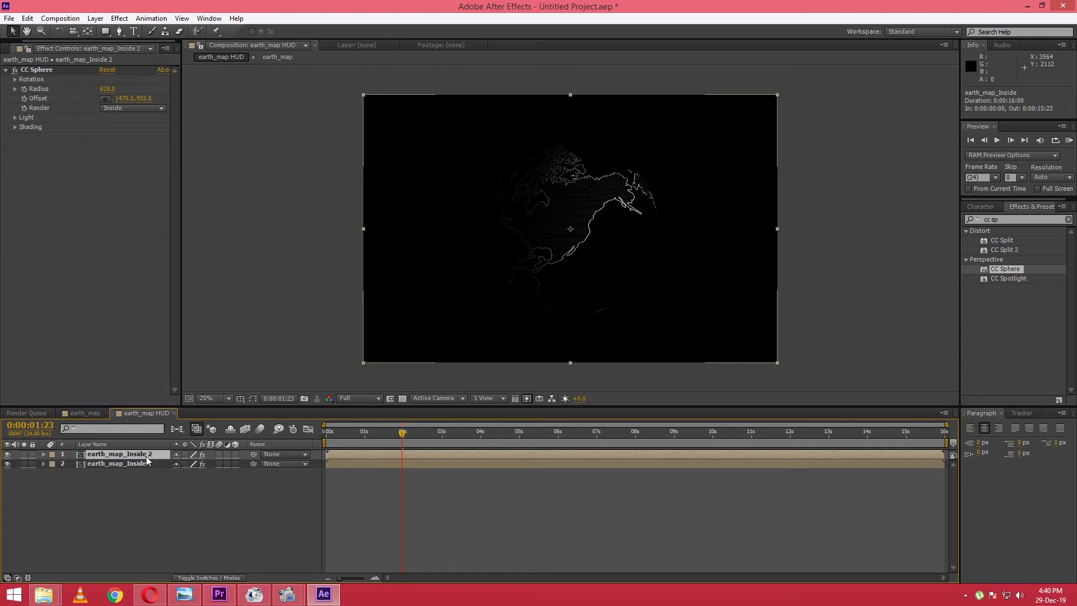
{"action": "key", "text": "Return"}
{"action": "key", "text": "Return"}
{"action": "left_click", "coordinate": [128, 108]}
{"action": "left_click", "coordinate": [135, 135]}
{"action": "left_click", "coordinate": [157, 483]}
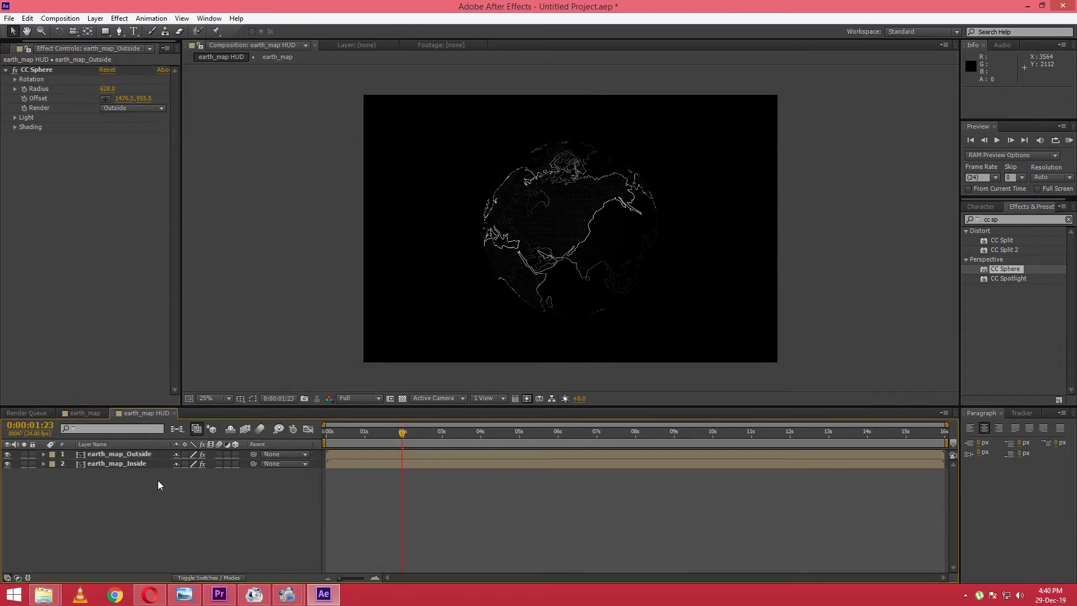
- Find the Fast Blur effect and apply it to the earth_map_Outside layer with a Blurriness of 10
{"action": "left_click", "coordinate": [1021, 220]}
{"action": "type", "text": "fast"}
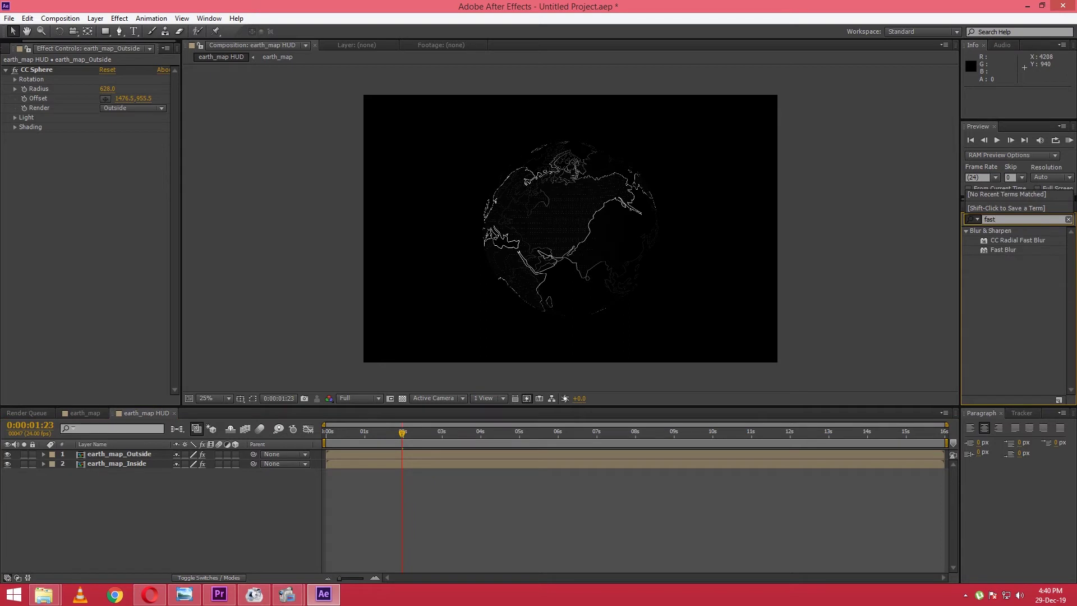
{"action": "left_click", "coordinate": [137, 464]}
{"action": "left_click", "coordinate": [1004, 252]}
{"action": "left_click_drag", "start_coordinate": [1003, 252], "coordinate": [577, 245]}
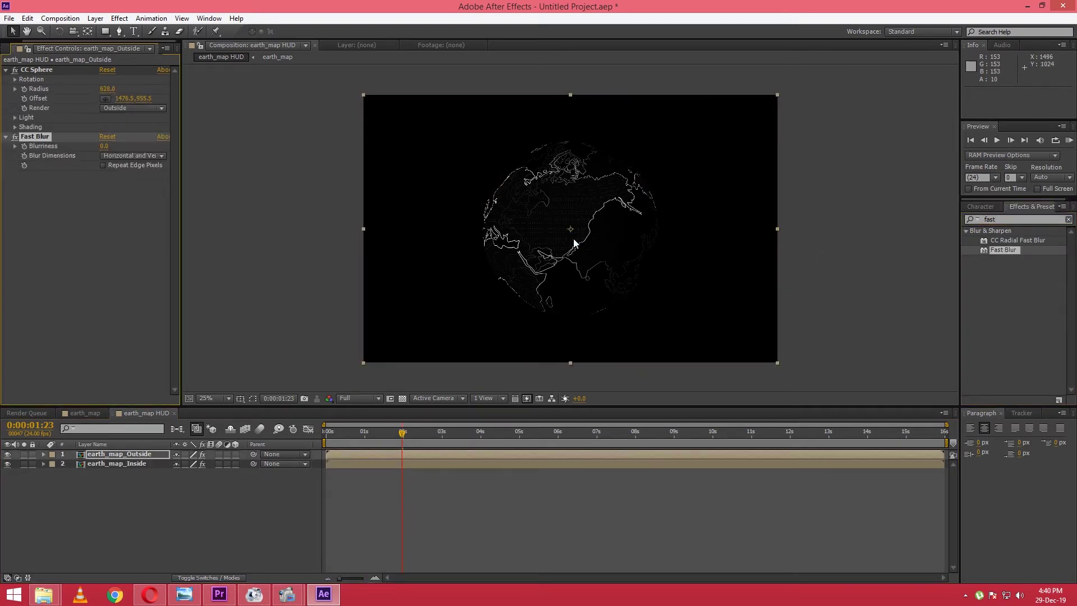
{"action": "left_click_drag", "start_coordinate": [112, 146], "coordinate": [120, 146]}
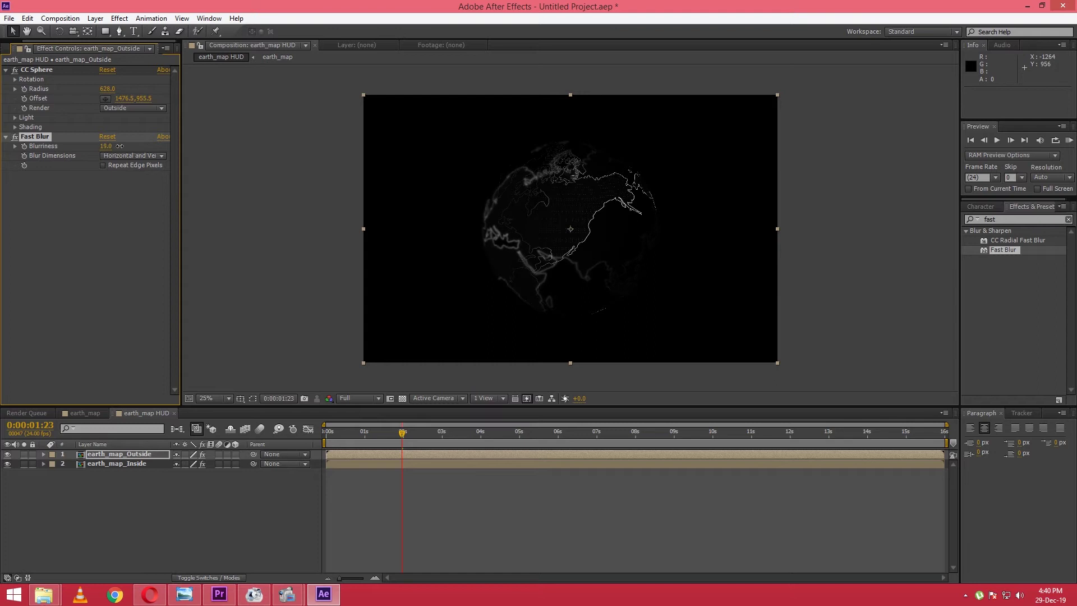
{"action": "key", "text": "period"}
{"action": "key", "text": "period"}
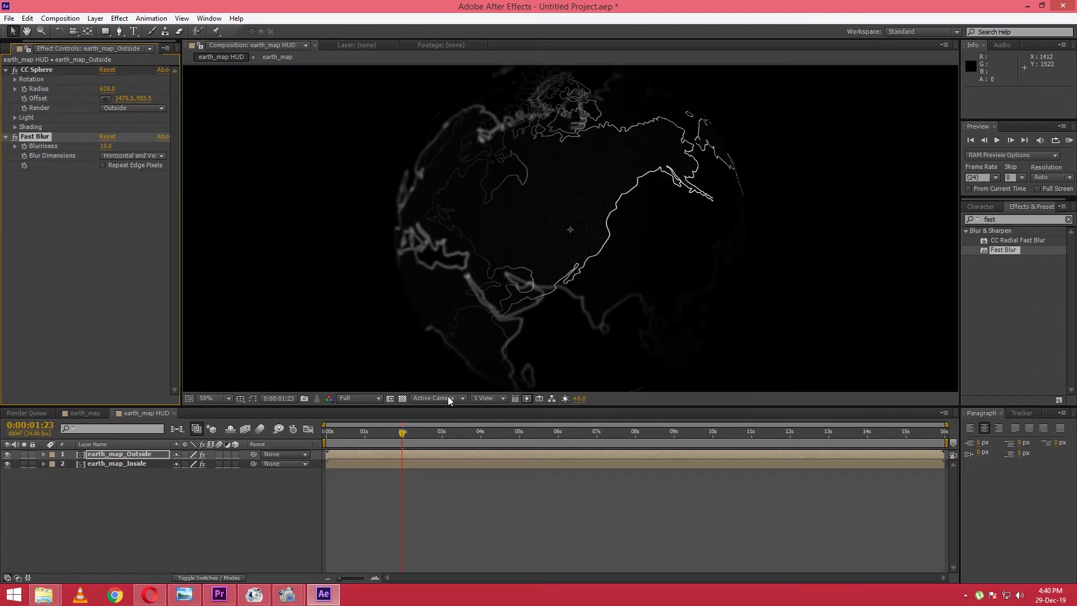
- Set the CC Sphere shading's Ambient value to 100 on the earth_map_Inside layer
{"action": "left_click", "coordinate": [103, 463]}
{"action": "left_click", "coordinate": [16, 224]}
{"action": "left_click", "coordinate": [106, 234]}
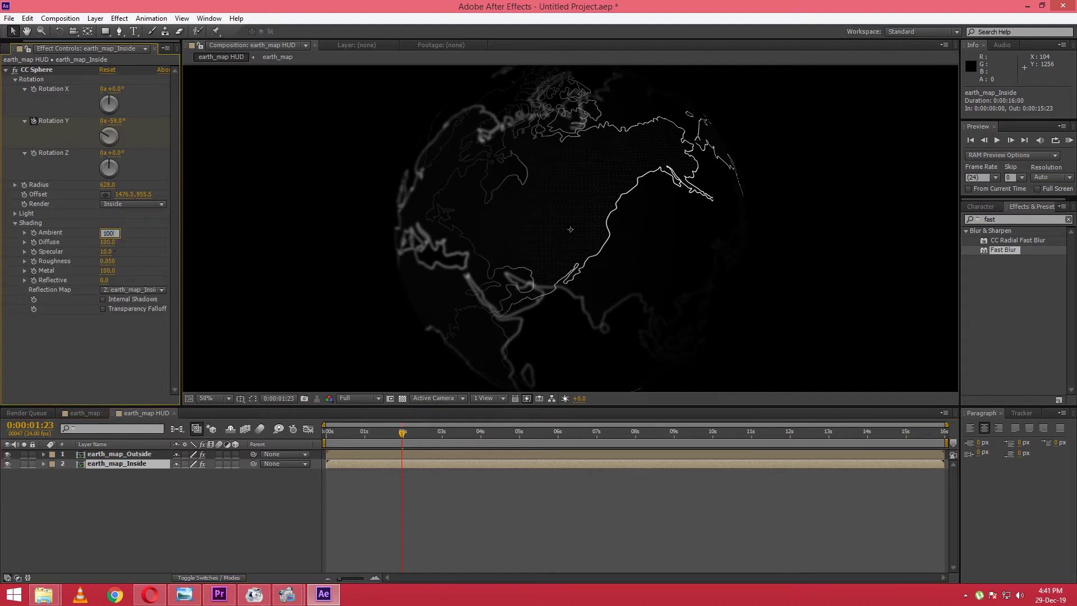
{"action": "key", "text": "Return"}
- Set the earth_map_Outside layer's CC Sphere Ambient shading to 100 and check the rotation along the timeline, returning to the first frame
{"action": "left_click", "coordinate": [117, 454]}
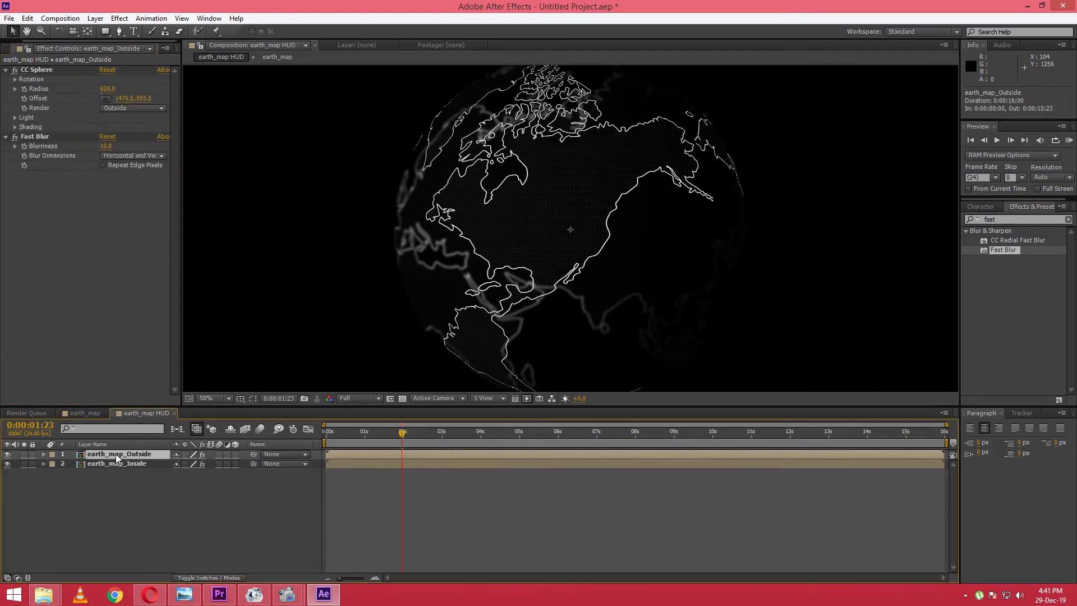
{"action": "left_click", "coordinate": [15, 127]}
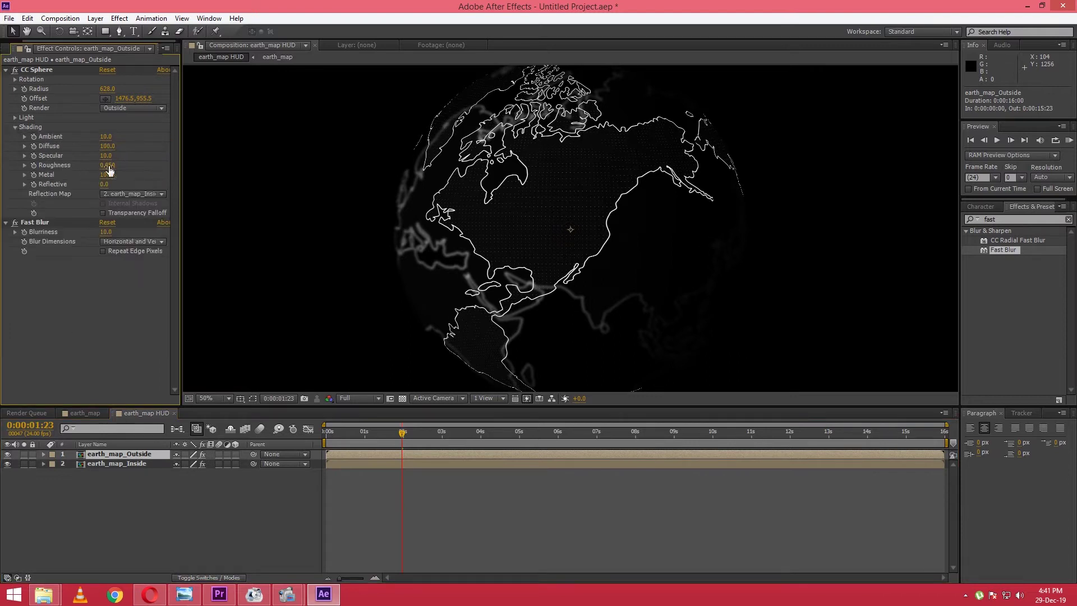
{"action": "left_click", "coordinate": [105, 138]}
{"action": "key", "text": "Return"}
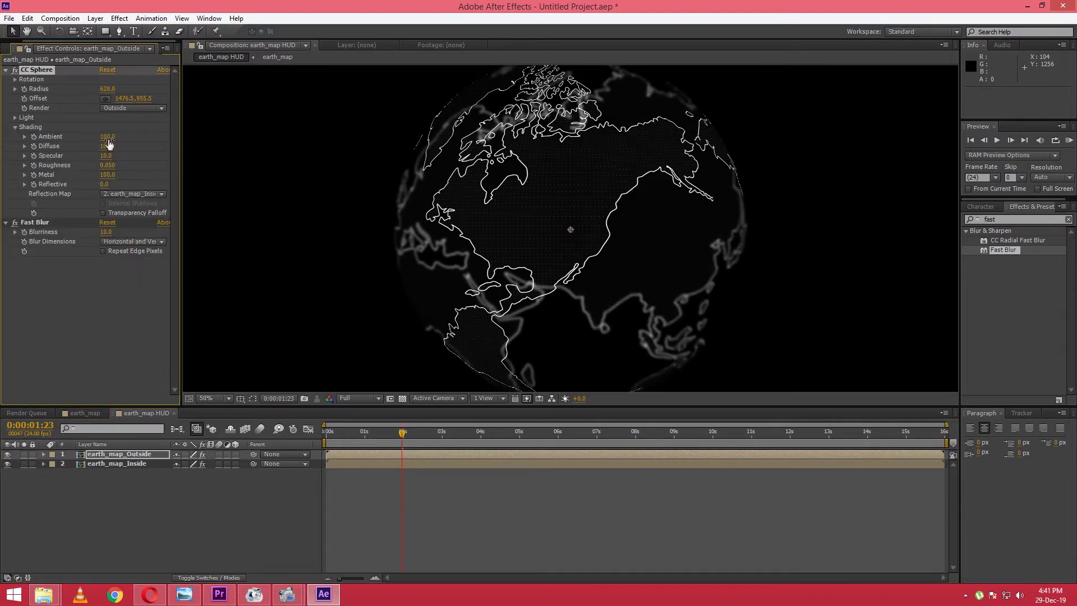
{"action": "key", "text": "comma"}
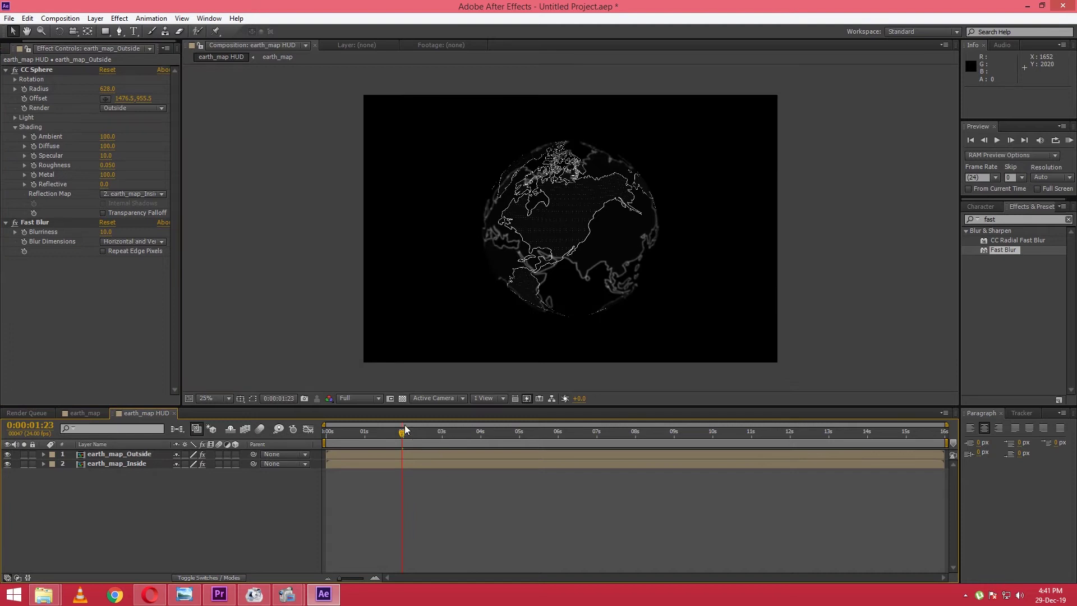
{"action": "left_click_drag", "start_coordinate": [409, 433], "coordinate": [588, 446]}
{"action": "left_click", "coordinate": [326, 444]}
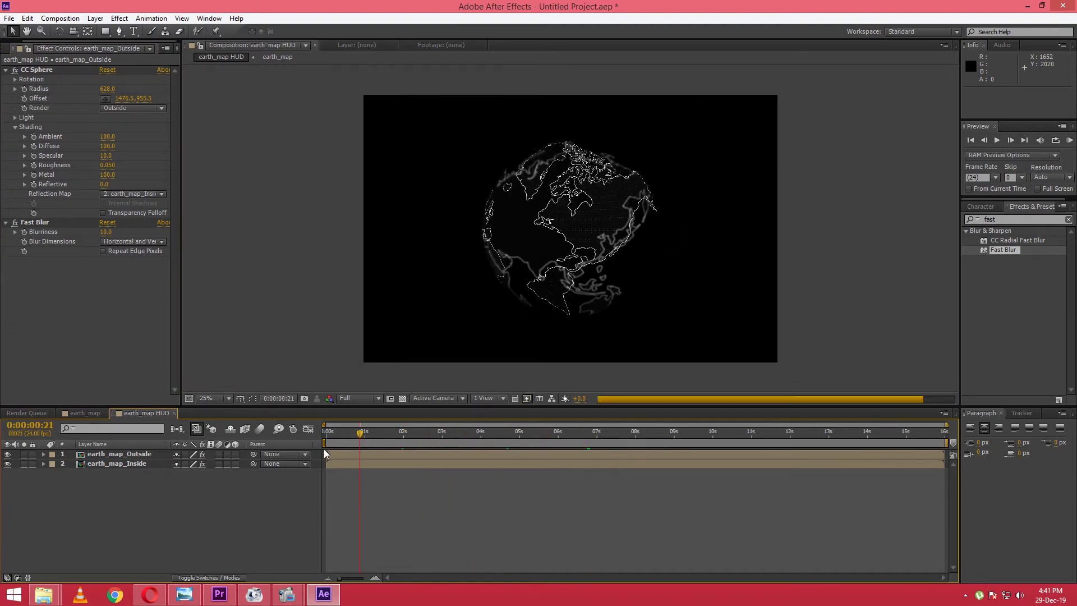
- Move the Fast Blur effect from the earth_map_Outside layer to earth_map_Inside and check the start of the rotation
{"action": "left_click", "coordinate": [123, 465]}
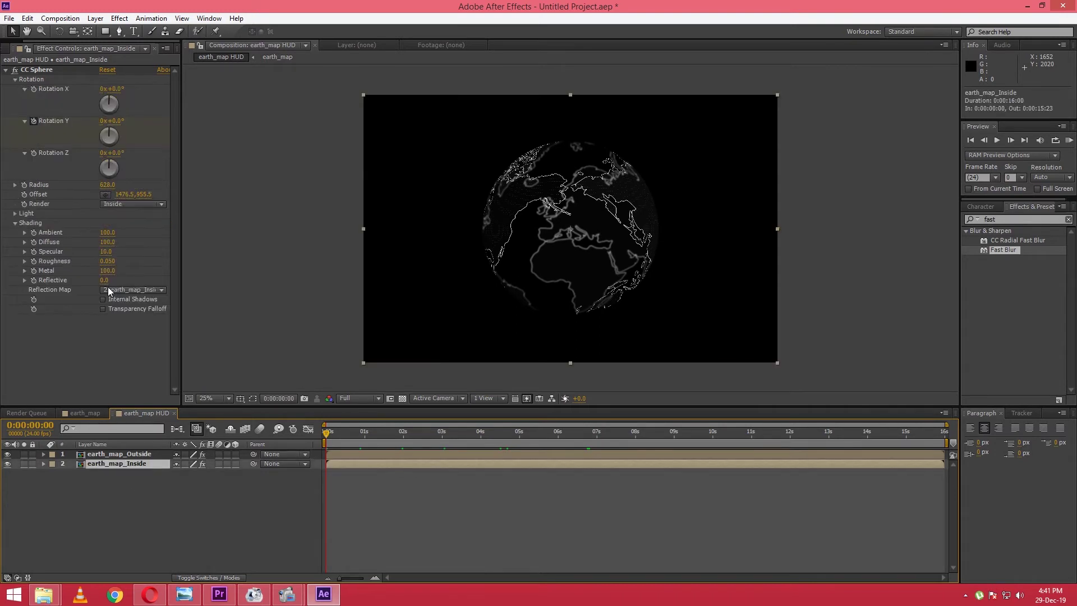
{"action": "left_click", "coordinate": [5, 71]}
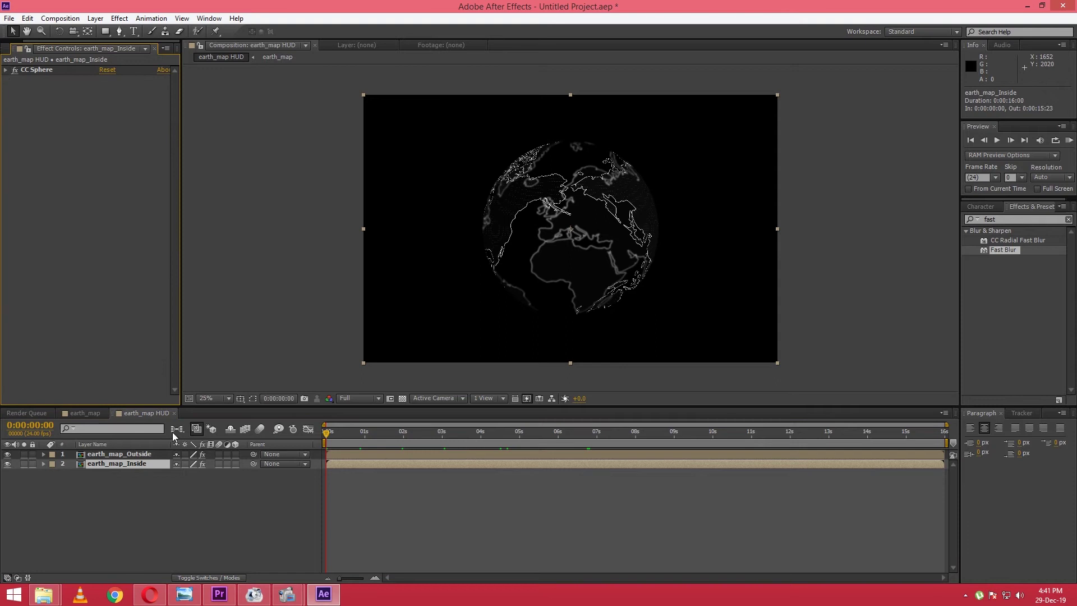
{"action": "left_click", "coordinate": [143, 459]}
{"action": "left_click", "coordinate": [39, 224]}
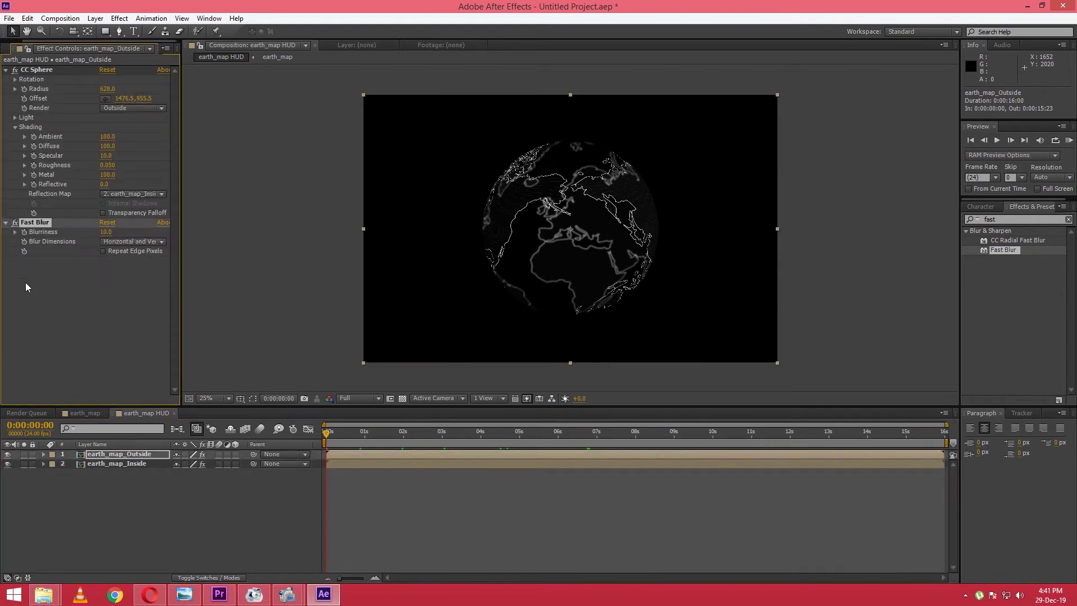
{"action": "key", "text": "Delete"}
{"action": "left_click", "coordinate": [119, 462]}
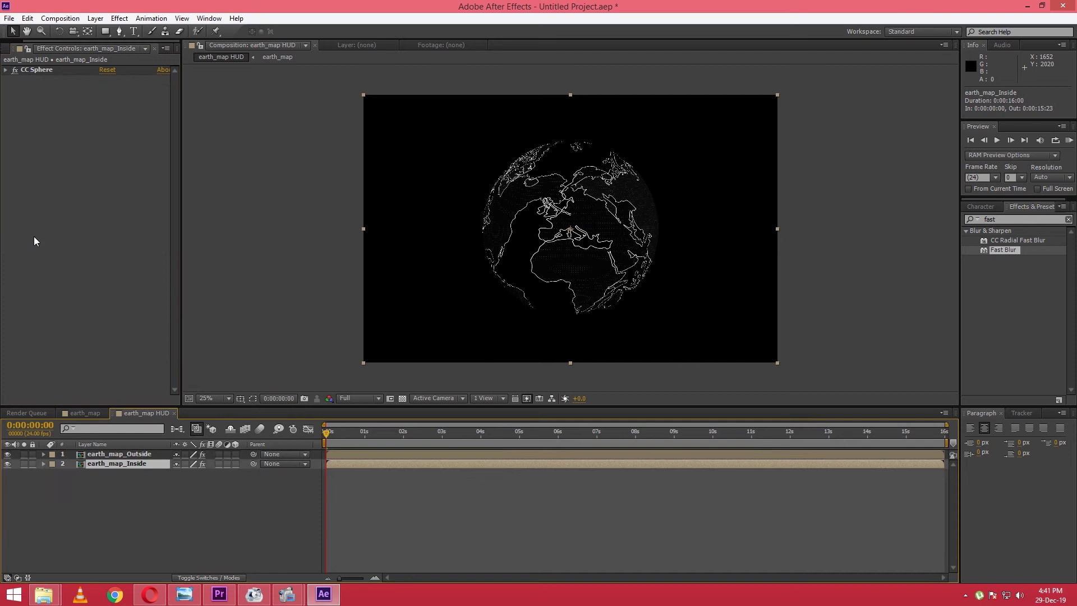
{"action": "key", "text": "ctrl+v"}
{"action": "left_click", "coordinate": [336, 442]}
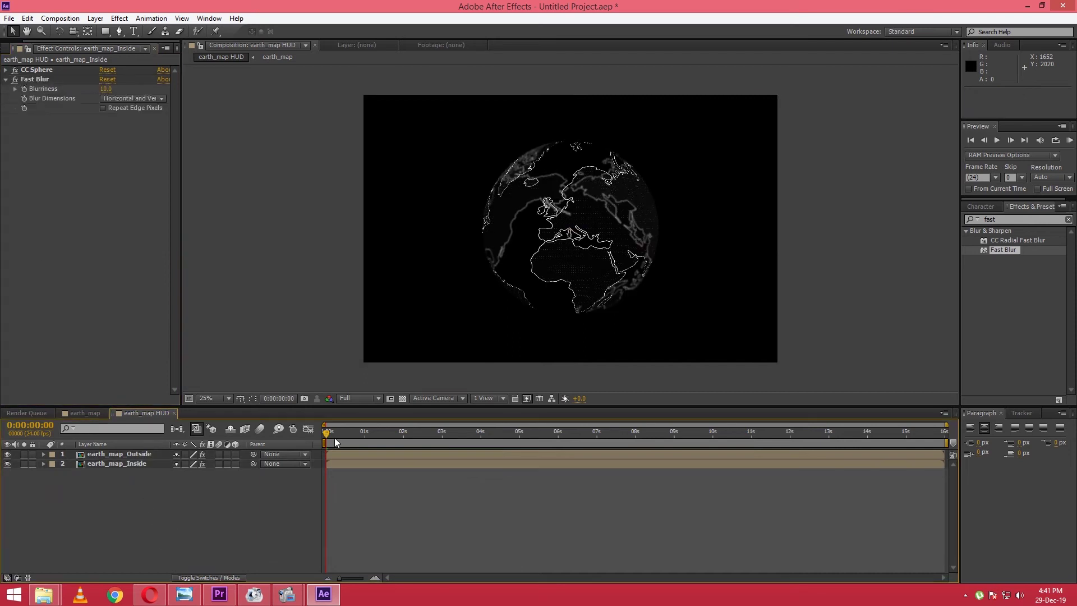
{"action": "left_click_drag", "start_coordinate": [343, 436], "coordinate": [300, 476]}
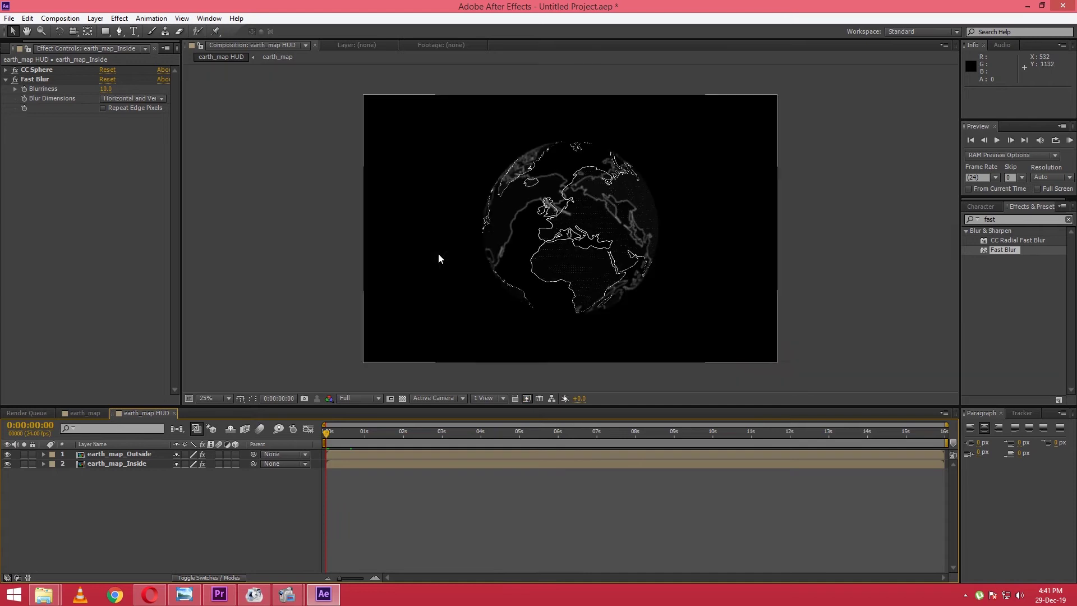
{"action": "left_click", "coordinate": [328, 433]}
{"action": "left_click_drag", "start_coordinate": [330, 437], "coordinate": [294, 515]}
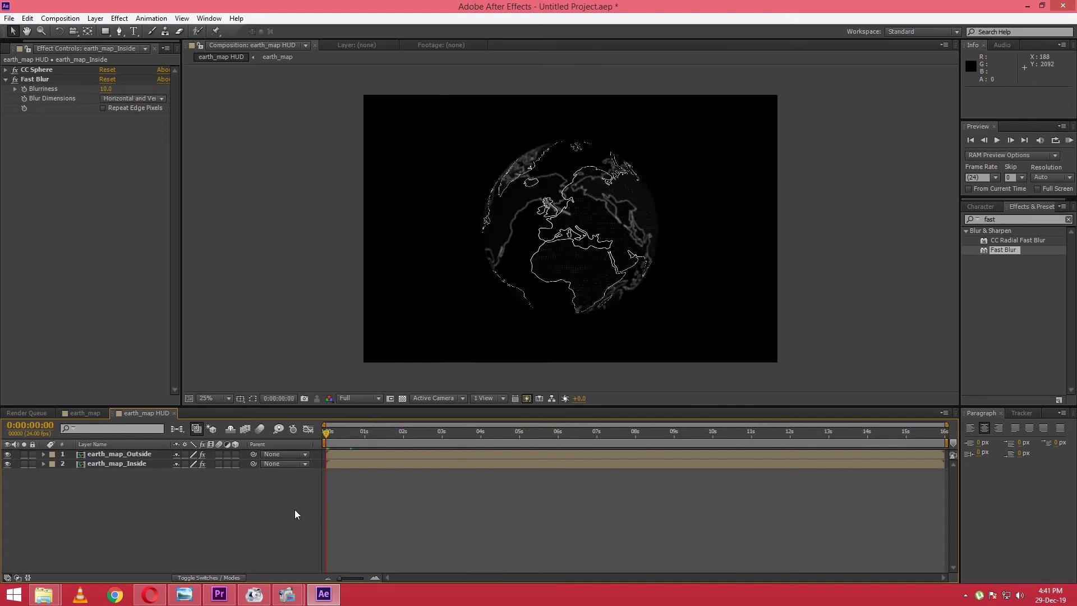
- Duplicate the earth_map_Outside layer and rename the copy earth_map_BIG
{"action": "left_click", "coordinate": [118, 466]}
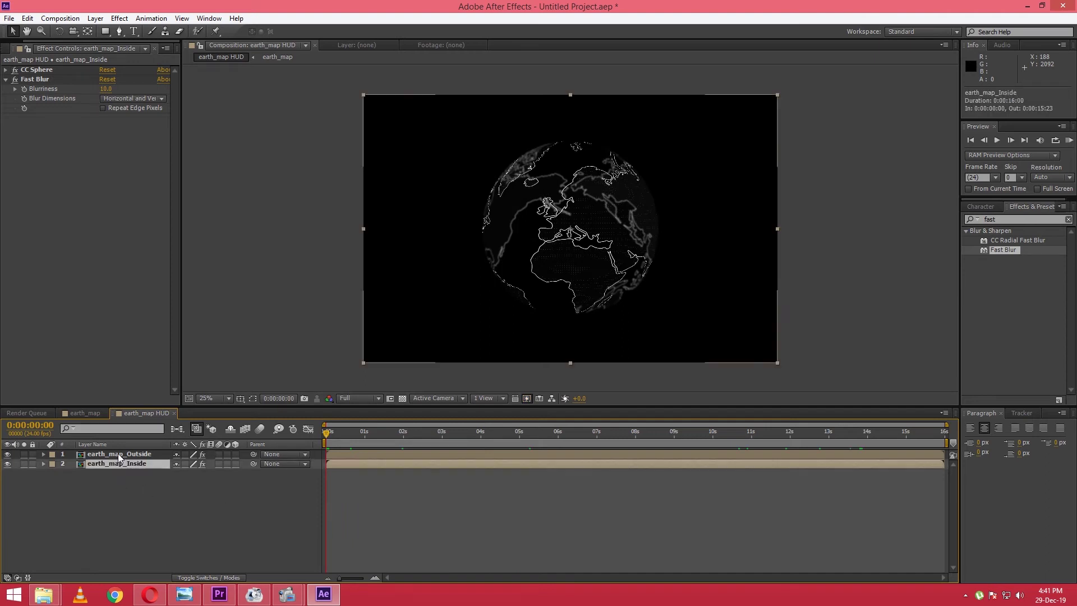
{"action": "left_click", "coordinate": [119, 453]}
{"action": "left_click", "coordinate": [6, 70]}
{"action": "left_click", "coordinate": [167, 529]}
{"action": "key", "text": "ctrl+Down"}
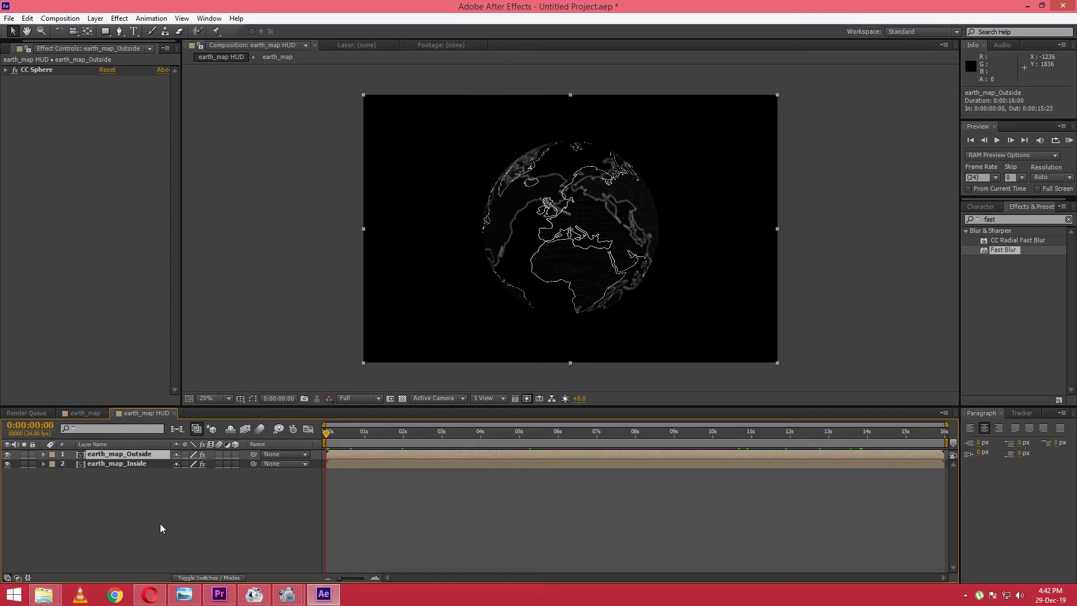
{"action": "key", "text": "ctrl+d"}
{"action": "double_click", "coordinate": [153, 452]}
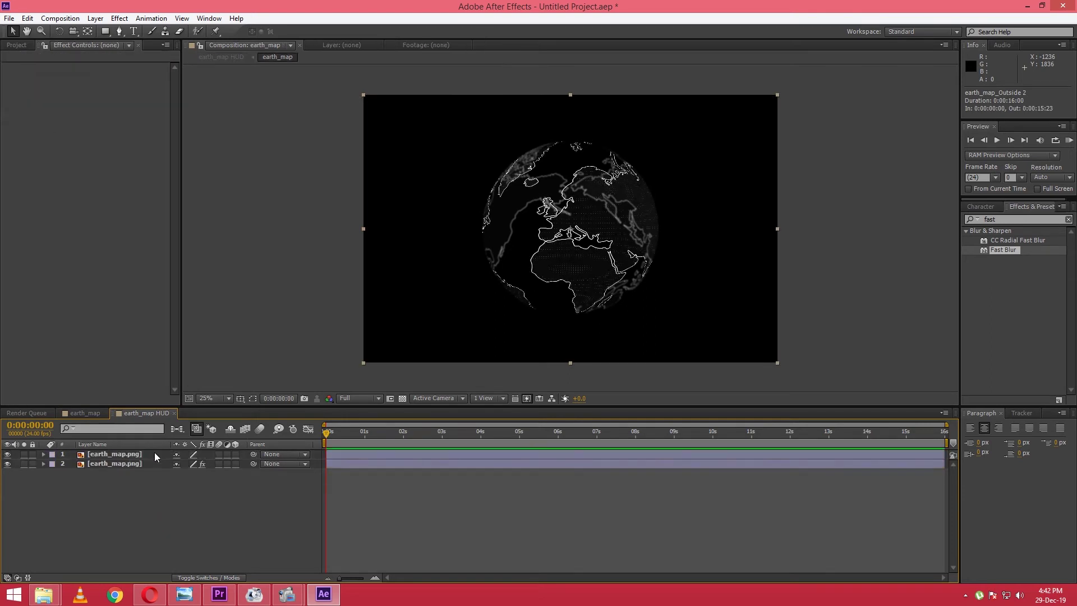
{"action": "left_click", "coordinate": [145, 413]}
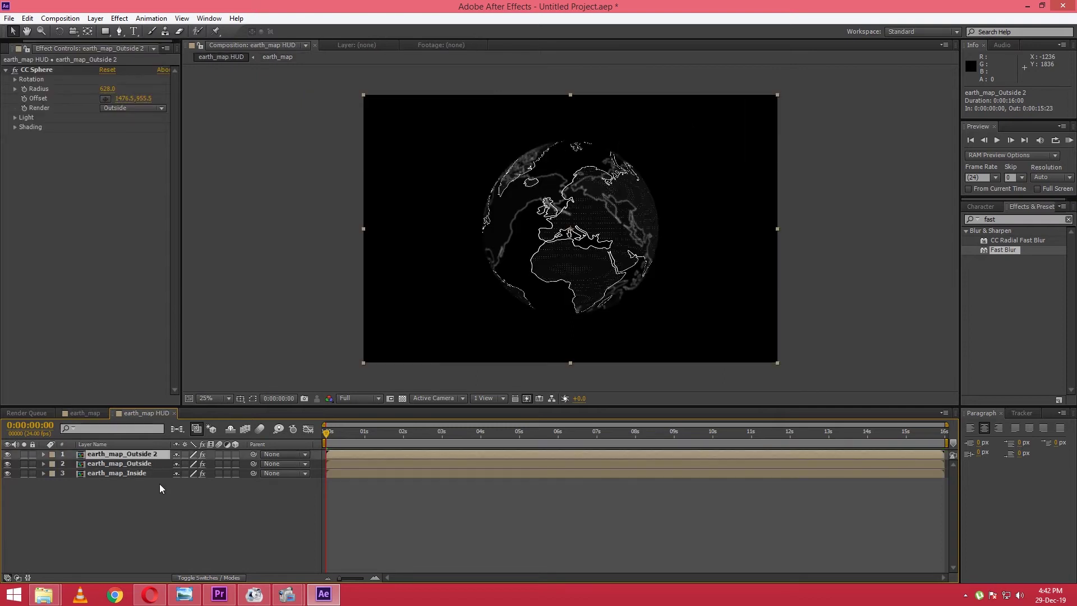
{"action": "key", "text": "Return"}
{"action": "left_click_drag", "start_coordinate": [162, 455], "coordinate": [135, 455]}
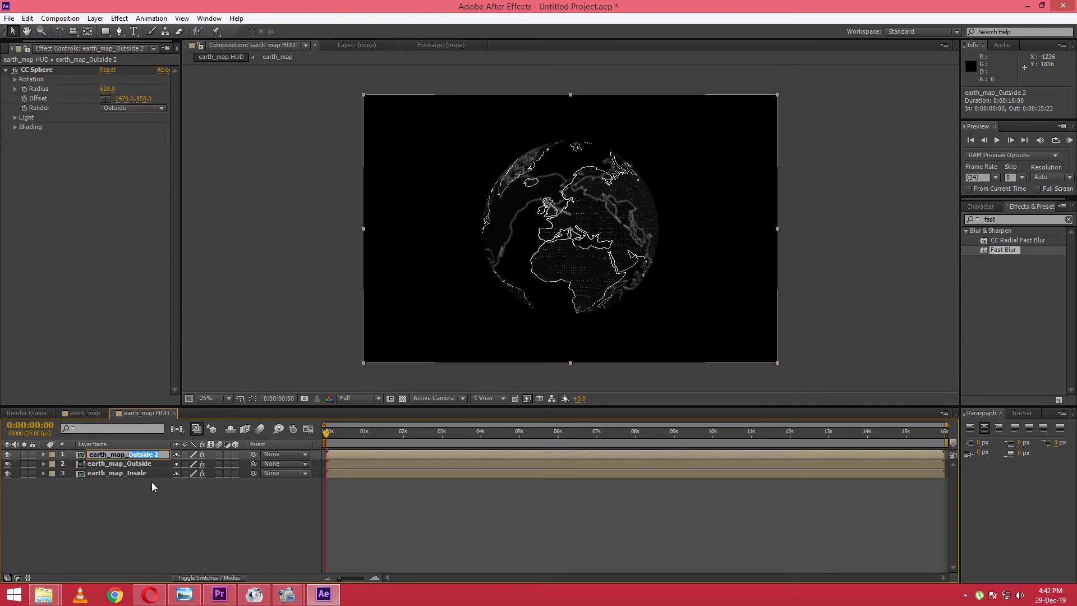
{"action": "type", "text": "BIG"}
{"action": "left_click", "coordinate": [228, 529]}
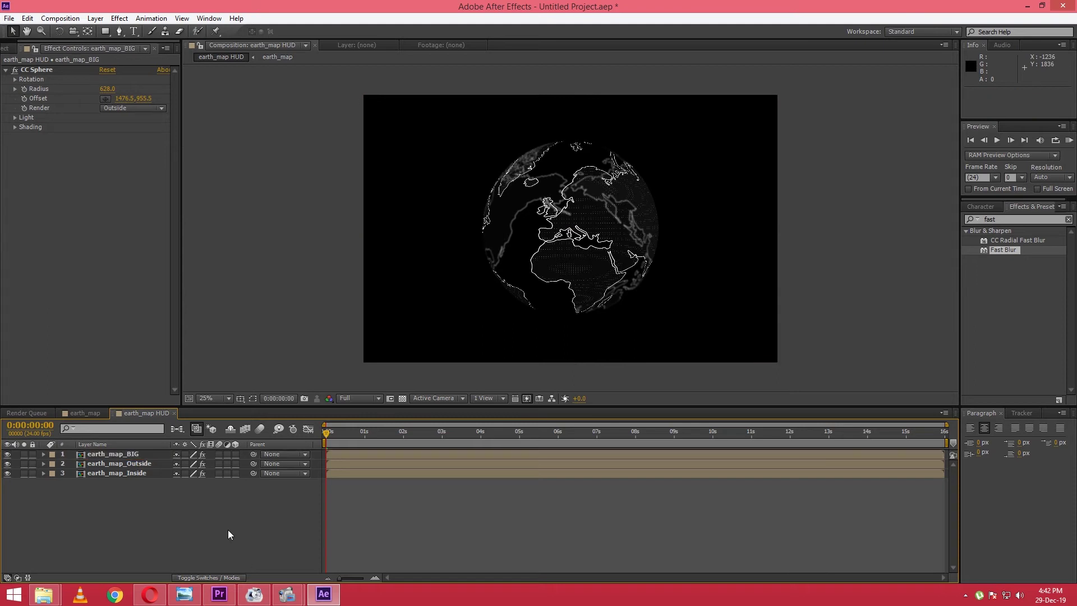
- Enlarge the earth_map_BIG globe by setting its CC Sphere Radius to 782, keeping a single CC Sphere effect on the layer
{"action": "left_click", "coordinate": [123, 453]}
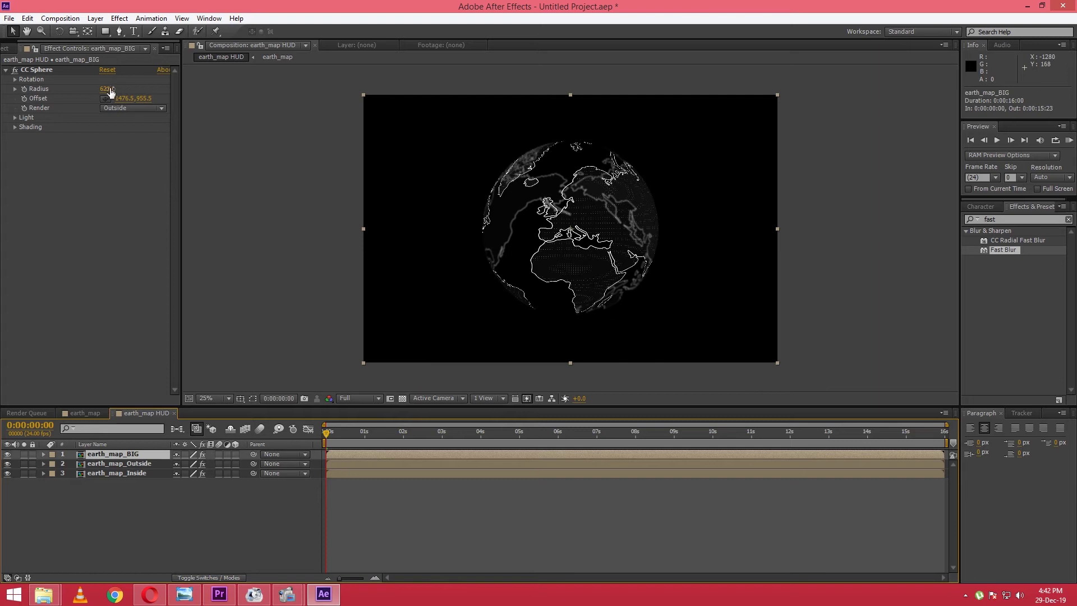
{"action": "left_click_drag", "start_coordinate": [110, 92], "coordinate": [202, 98]}
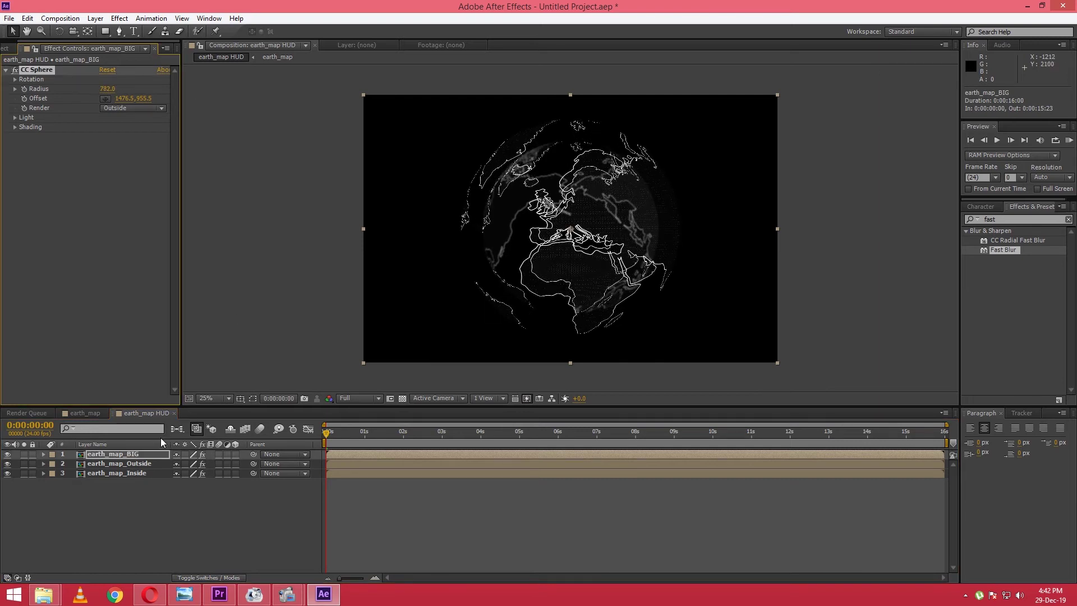
{"action": "key", "text": "ctrl+d"}
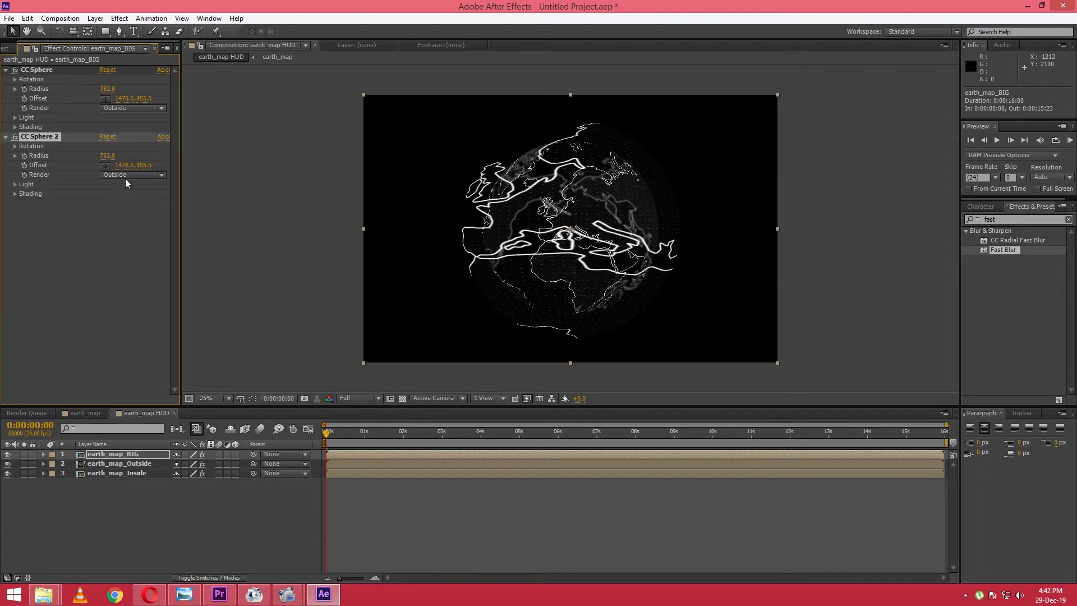
{"action": "key", "text": "Delete"}
- Duplicate the earth_map_BIG layer and set the copy's CC Sphere Radius to 925
{"action": "left_click", "coordinate": [139, 454]}
{"action": "key", "text": "ctrl+d"}
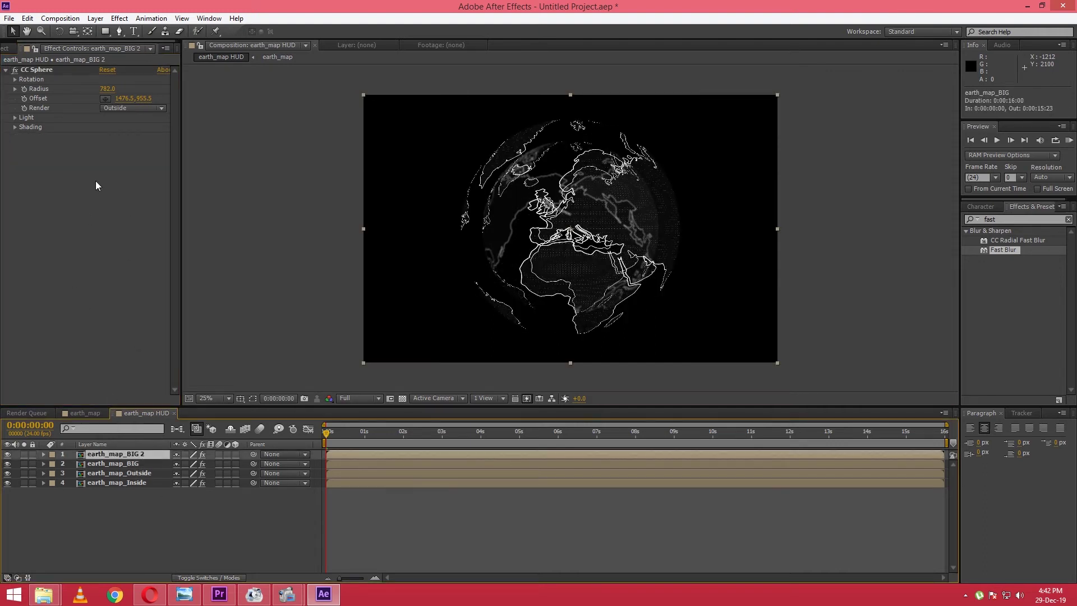
{"action": "left_click_drag", "start_coordinate": [107, 89], "coordinate": [185, 87]}
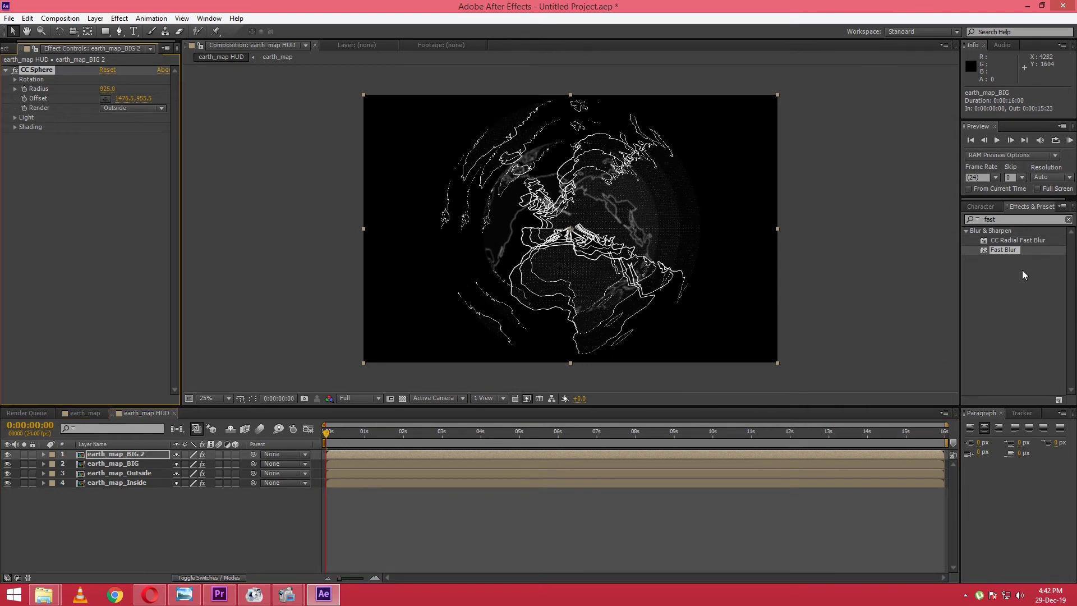
- Find the Simple Choker effect, apply it to the duplicated earth_map_BIG layer and raise Choke Matte to about 1
{"action": "left_click", "coordinate": [1005, 220]}
{"action": "type", "text": "simle"}
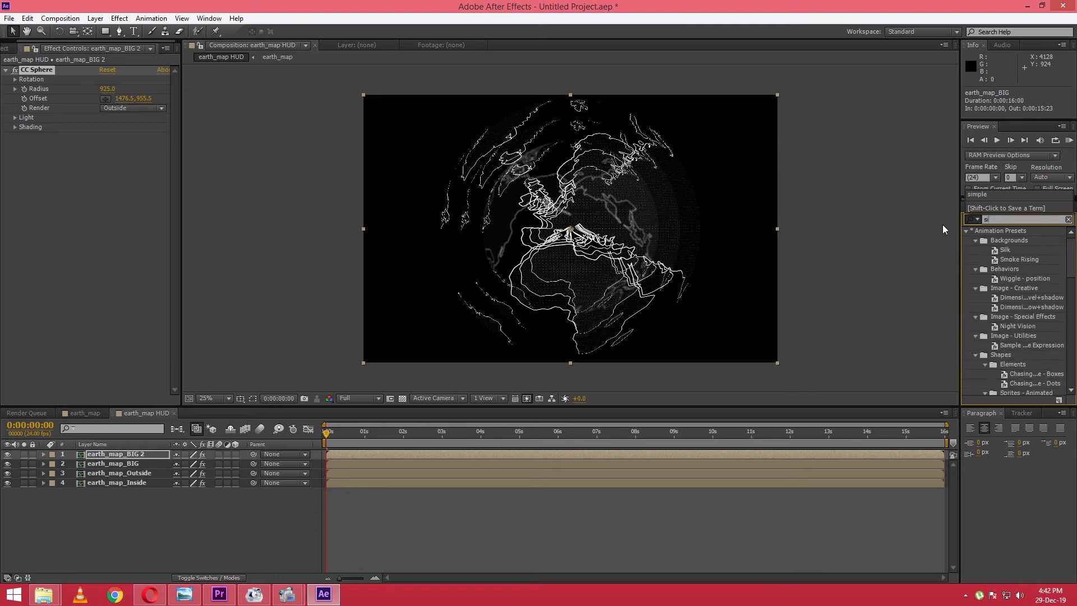
{"action": "key", "text": "BackSpace"}
{"action": "key", "text": "BackSpace"}
{"action": "type", "text": "p"}
{"action": "left_click_drag", "start_coordinate": [1013, 262], "coordinate": [561, 224]}
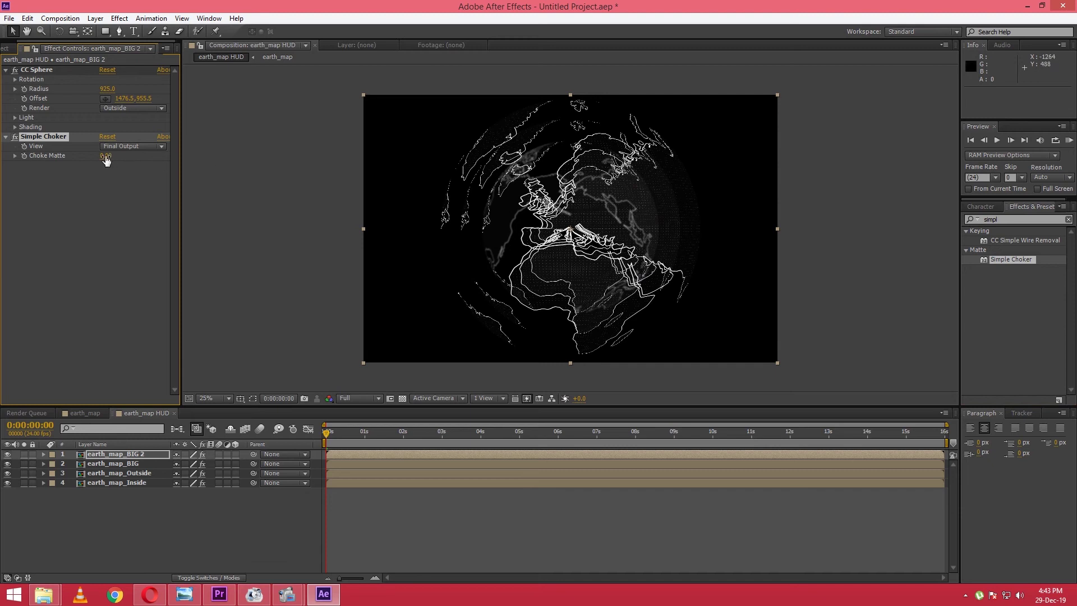
{"action": "left_click_drag", "start_coordinate": [106, 156], "coordinate": [117, 155]}
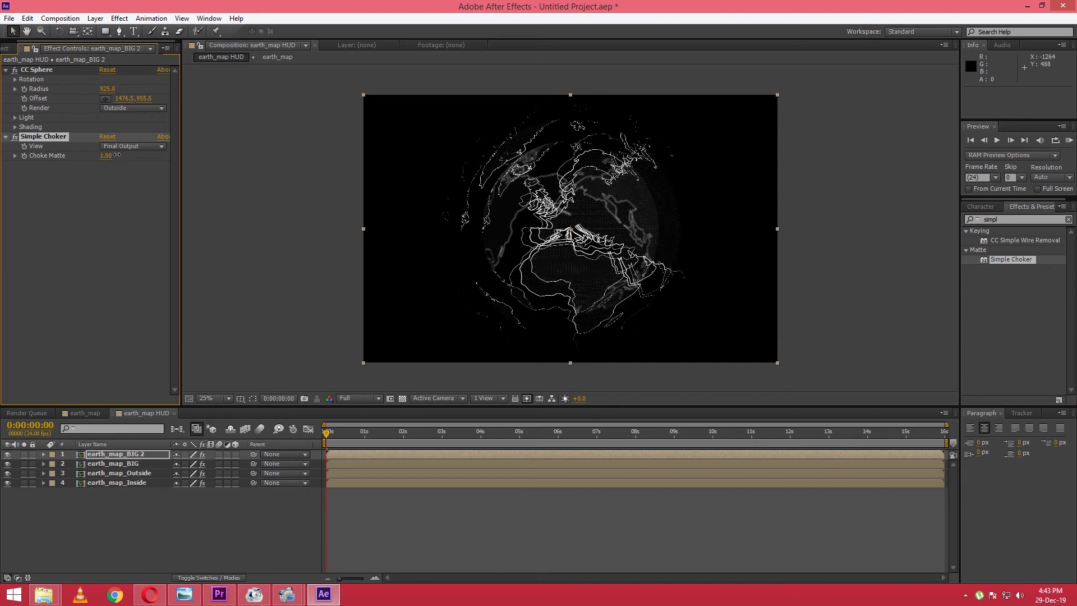
- Copy the Simple Choker effect with Choke Matte 1.50 from earth_map_BIG 2 onto the earth_map_BIG layer
{"action": "left_click", "coordinate": [116, 457]}
{"action": "left_click", "coordinate": [40, 140]}
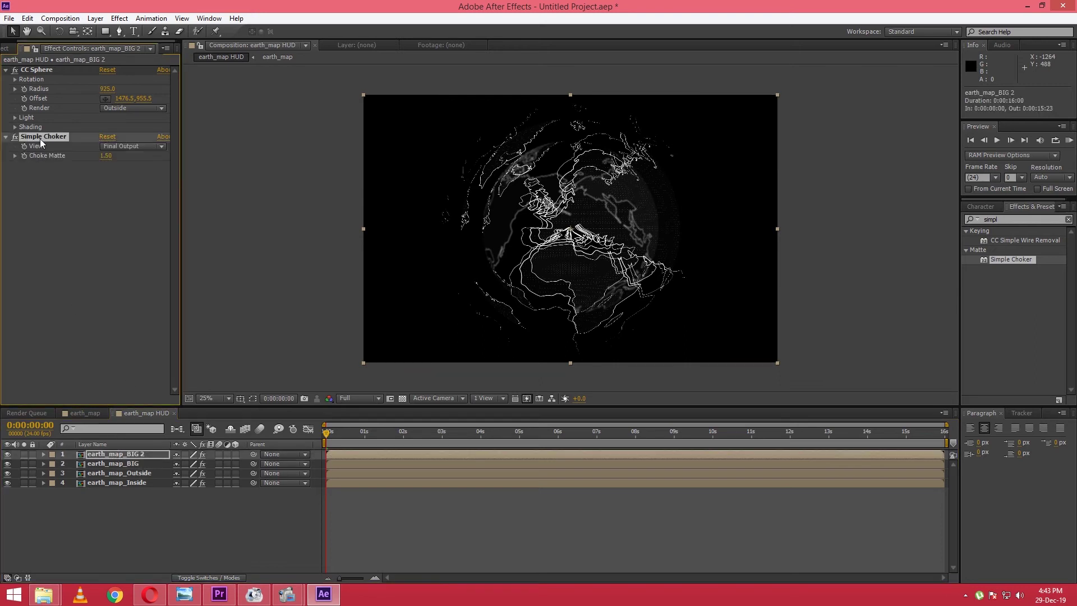
{"action": "left_click", "coordinate": [123, 464]}
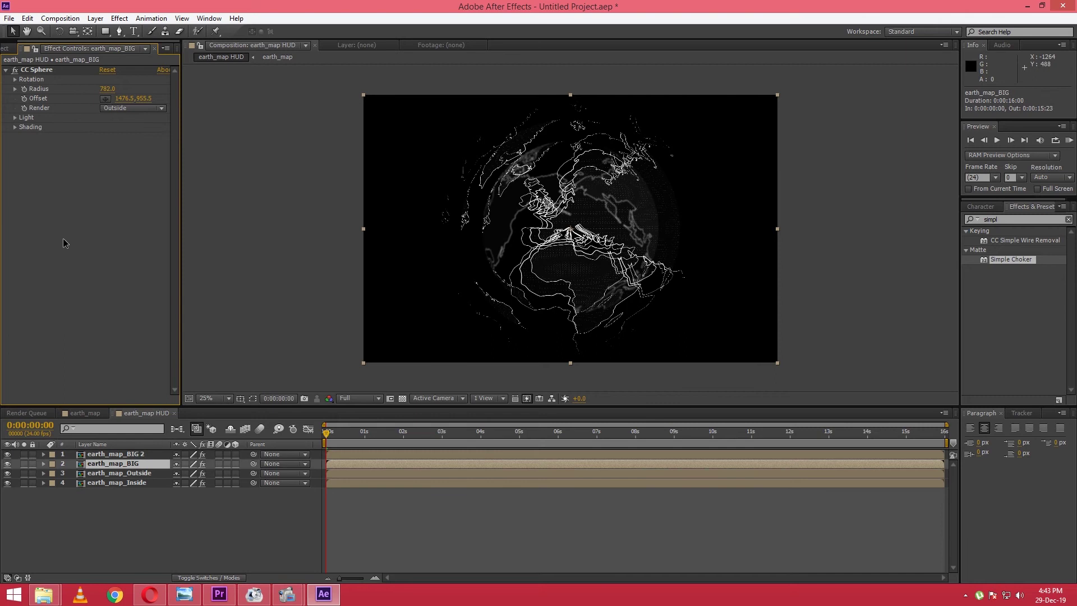
{"action": "left_click_drag", "start_coordinate": [100, 156], "coordinate": [109, 160]}
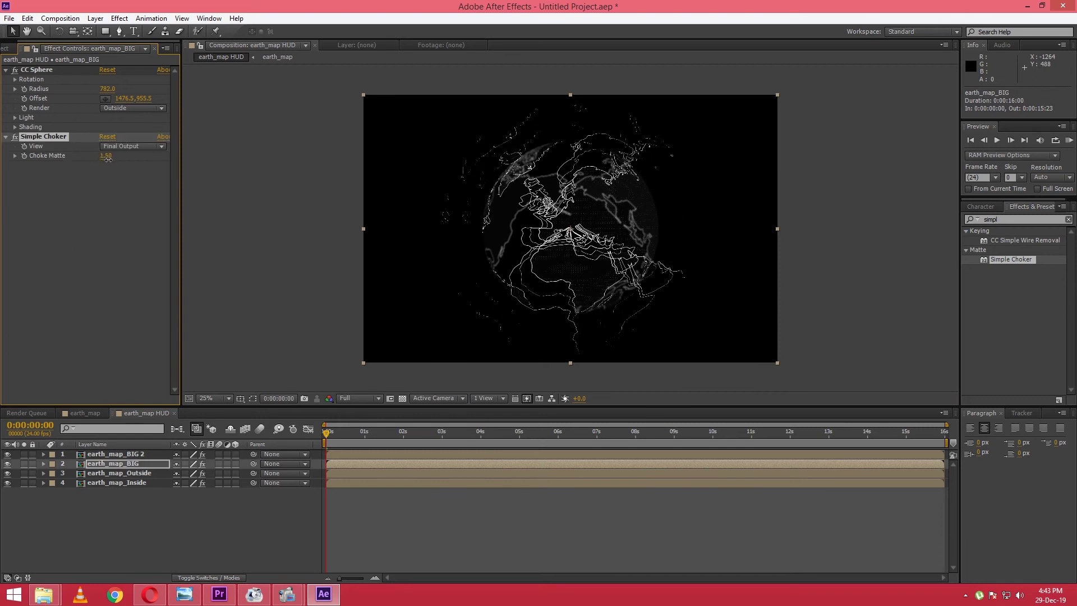
{"action": "left_click", "coordinate": [125, 284]}
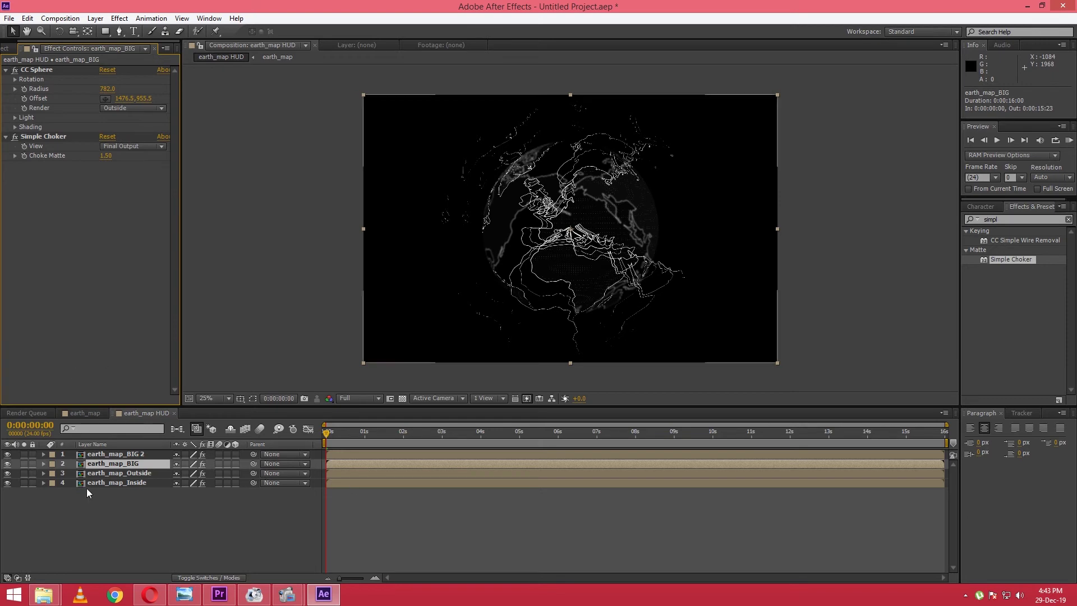
- Lower the opacity of earth_map_BIG 2 to 48% and of earth_map_BIG to 27%, judging it at about 3 seconds
{"action": "left_click", "coordinate": [105, 535]}
{"action": "left_click_drag", "start_coordinate": [327, 434], "coordinate": [449, 448]}
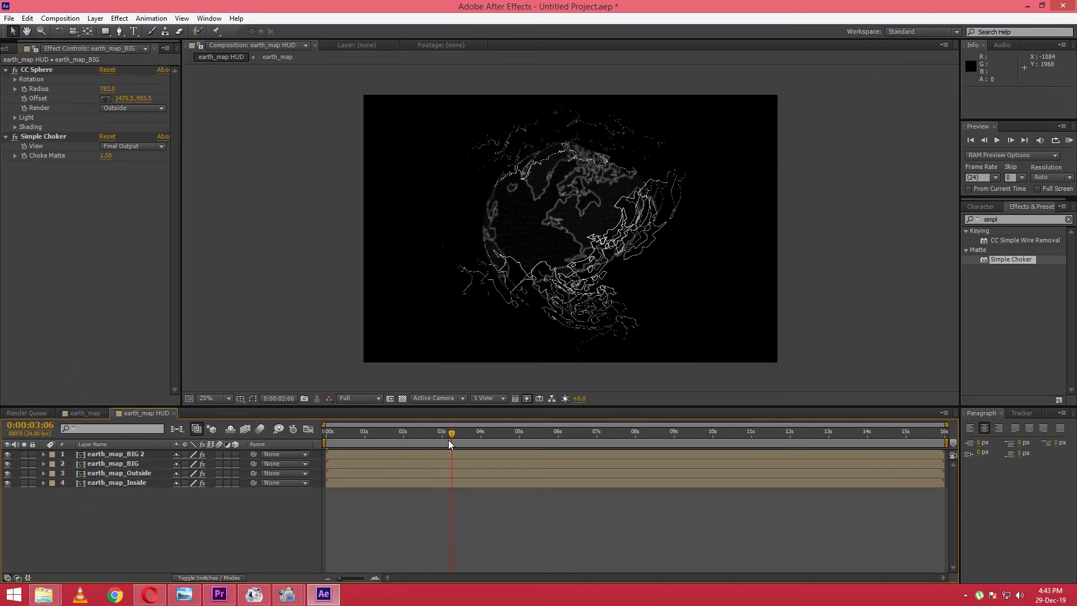
{"action": "left_click", "coordinate": [128, 455]}
{"action": "left_click", "coordinate": [127, 463], "text": "ctrl"}
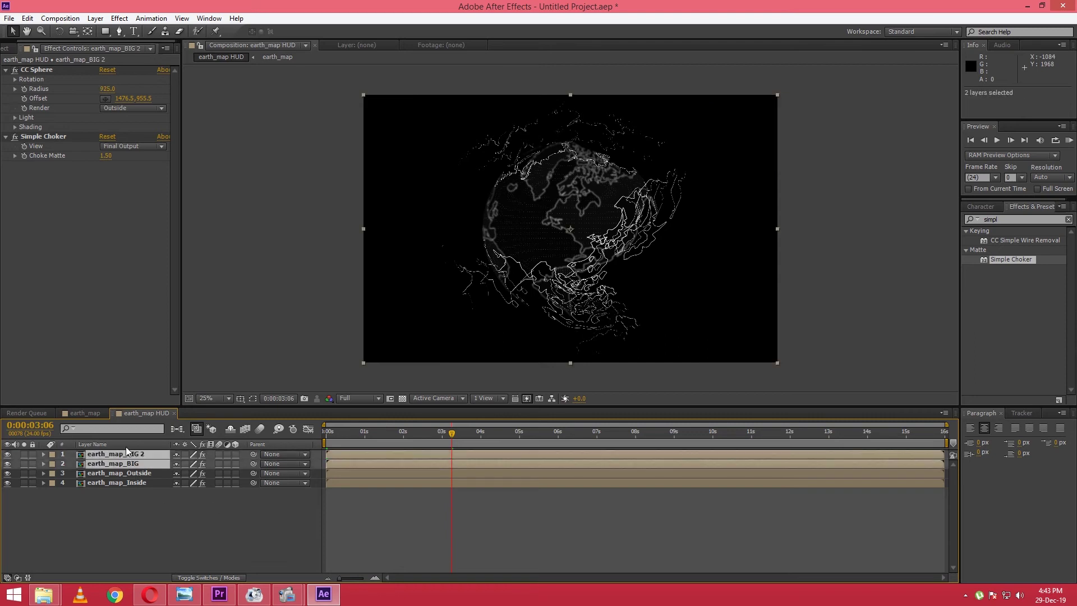
{"action": "key", "text": "alt+shift+t"}
{"action": "left_click_drag", "start_coordinate": [180, 483], "coordinate": [172, 486]}
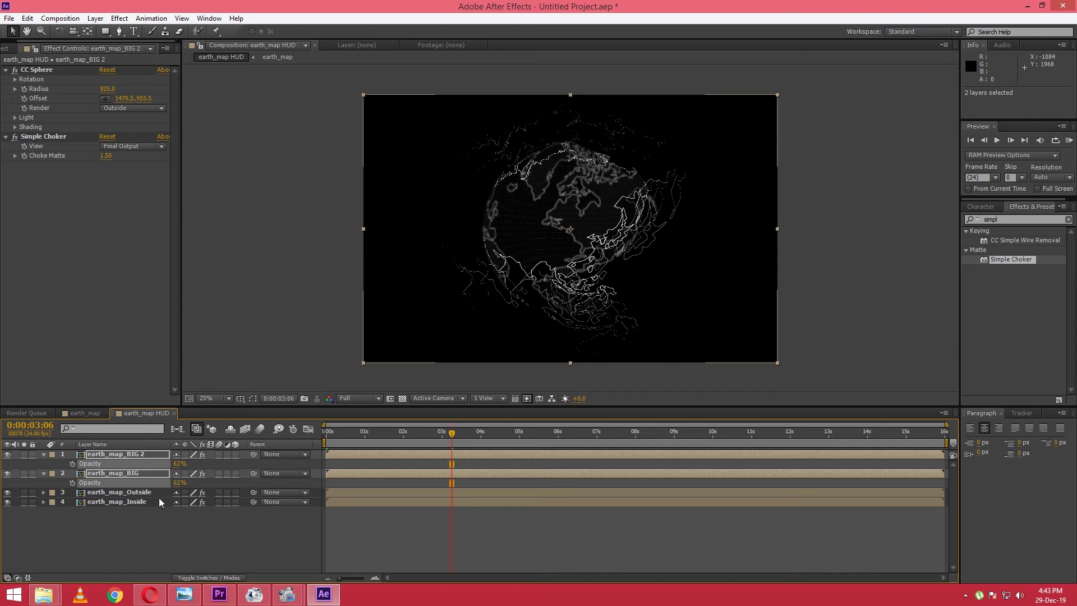
{"action": "left_click", "coordinate": [137, 537]}
{"action": "left_click", "coordinate": [169, 483]}
{"action": "left_click_drag", "start_coordinate": [170, 483], "coordinate": [182, 564]}
{"action": "left_click", "coordinate": [170, 463]}
{"action": "left_click", "coordinate": [181, 565]}
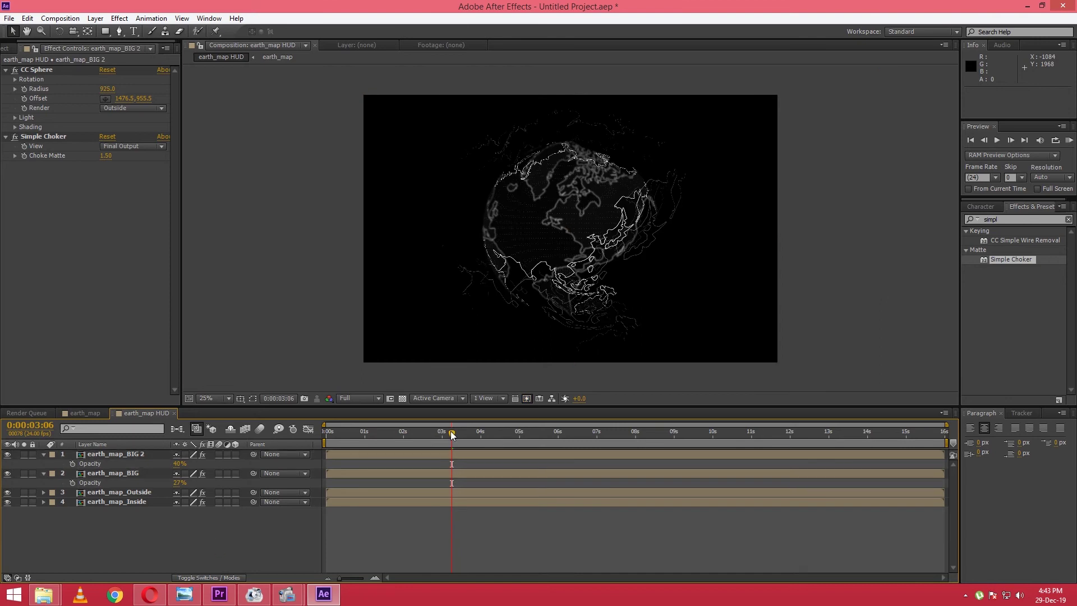
- Check the faded globe shells at about 6.5 and 9.5 seconds, and collapse both layers' opacity properties
{"action": "left_click", "coordinate": [580, 433]}
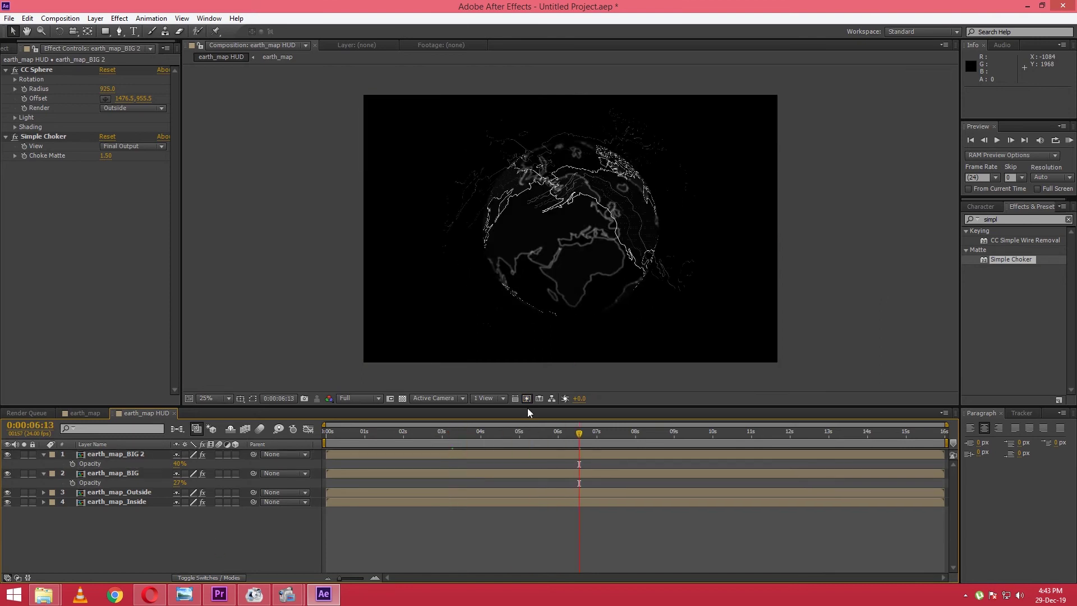
{"action": "left_click_drag", "start_coordinate": [581, 433], "coordinate": [696, 434]}
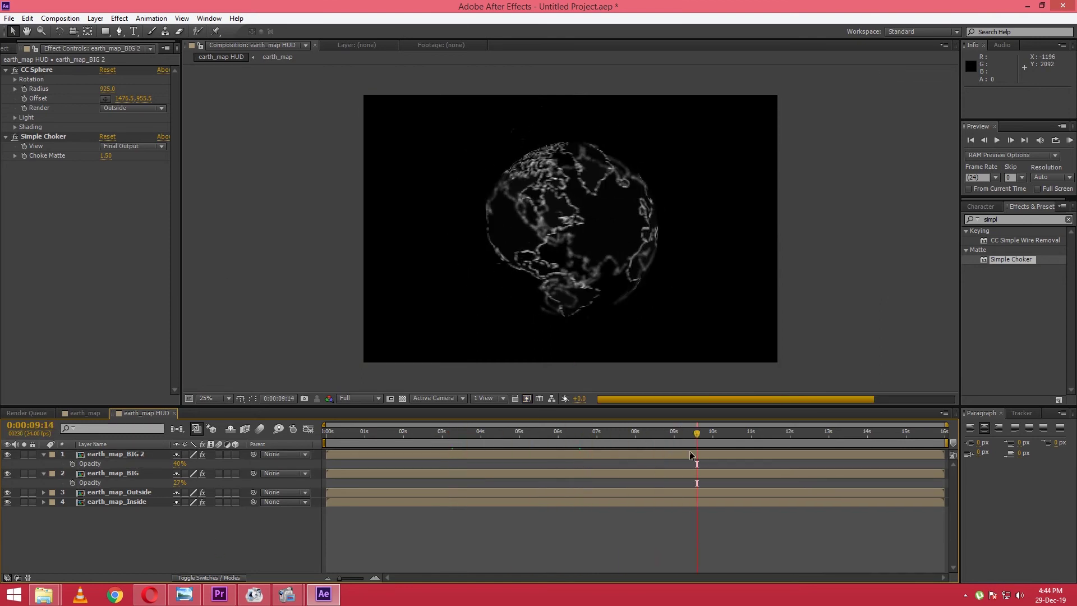
{"action": "left_click", "coordinate": [44, 453]}
{"action": "left_click", "coordinate": [43, 463]}
- Create a new white solid layer above the maps in the earth_map composition
{"action": "right_click", "coordinate": [106, 530]}
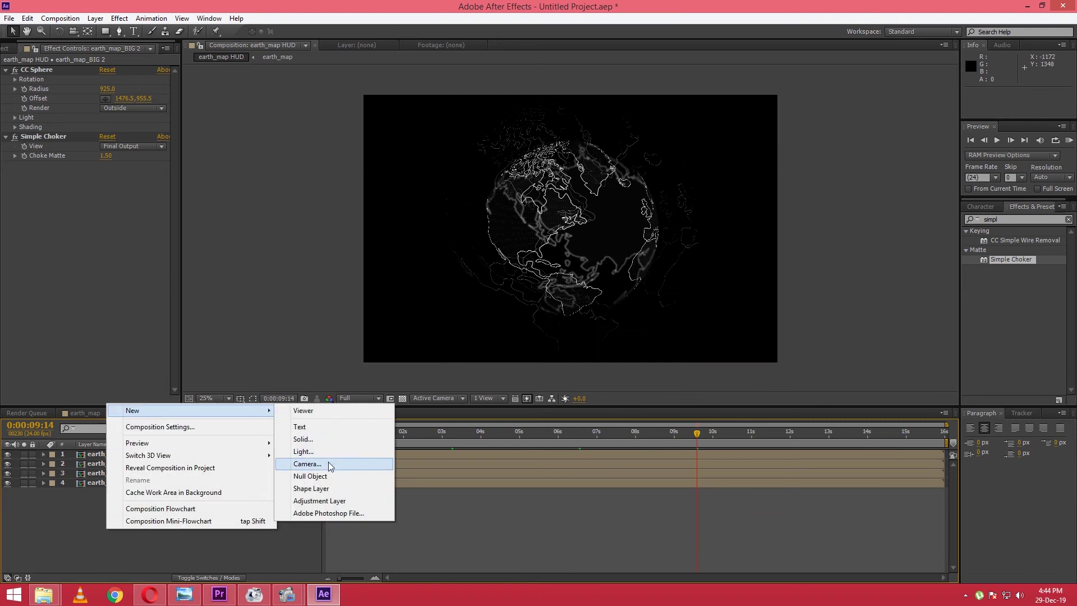
{"action": "left_click", "coordinate": [40, 521]}
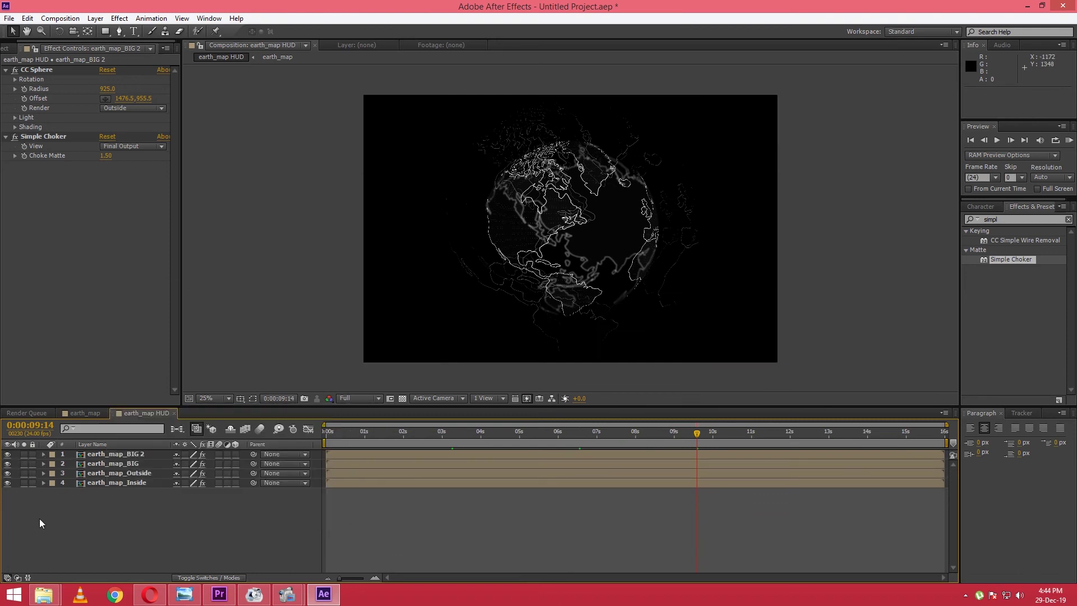
{"action": "left_click", "coordinate": [85, 413]}
{"action": "right_click", "coordinate": [120, 505]}
{"action": "mouse_move", "coordinate": [187, 390]}
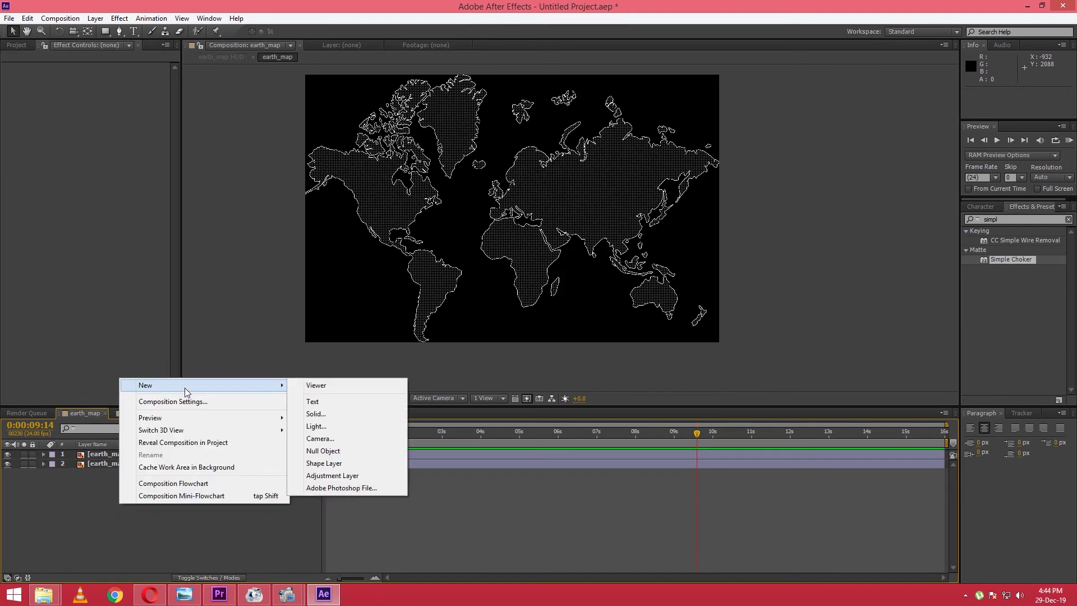
{"action": "left_click", "coordinate": [315, 415]}
{"action": "left_click", "coordinate": [851, 513]}
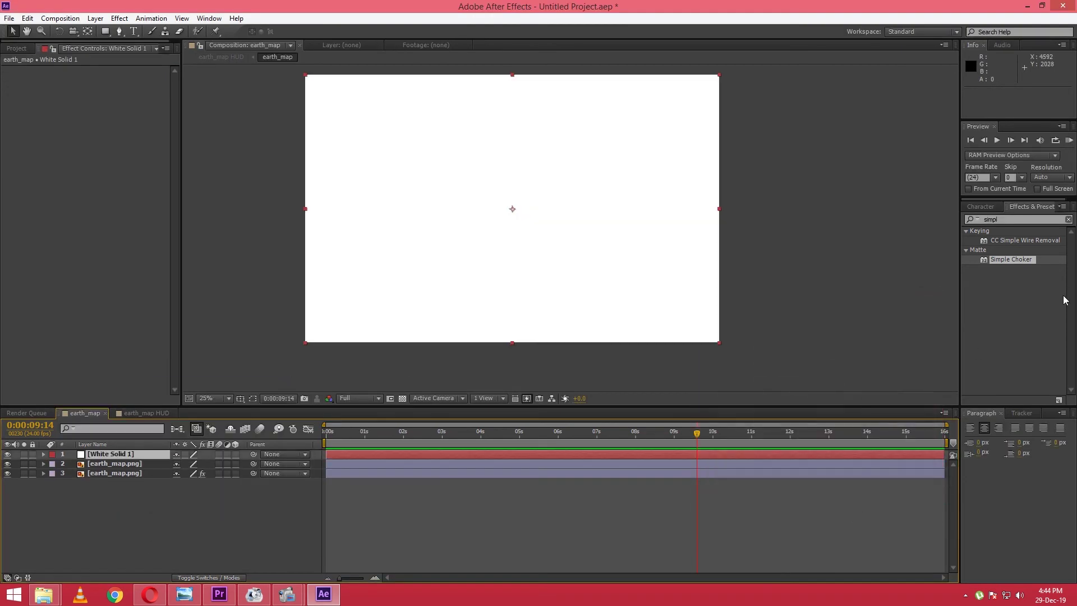
- Find the CC Star Burst effect, apply it to the white solid and adjust its Size
{"action": "left_click", "coordinate": [987, 219]}
{"action": "type", "text": "star bu"}
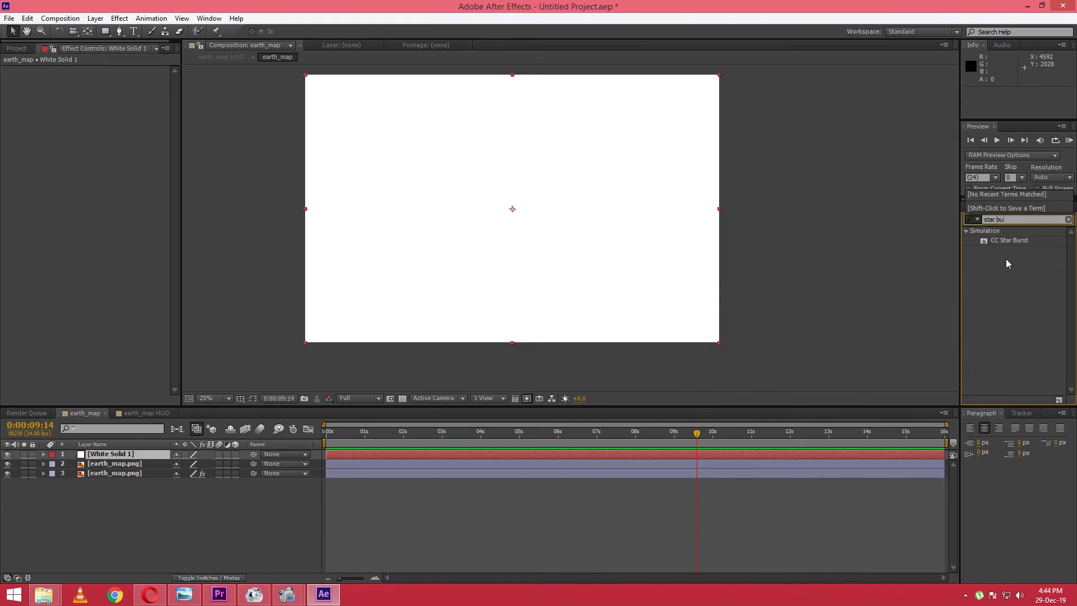
{"action": "left_click_drag", "start_coordinate": [1005, 241], "coordinate": [90, 133]}
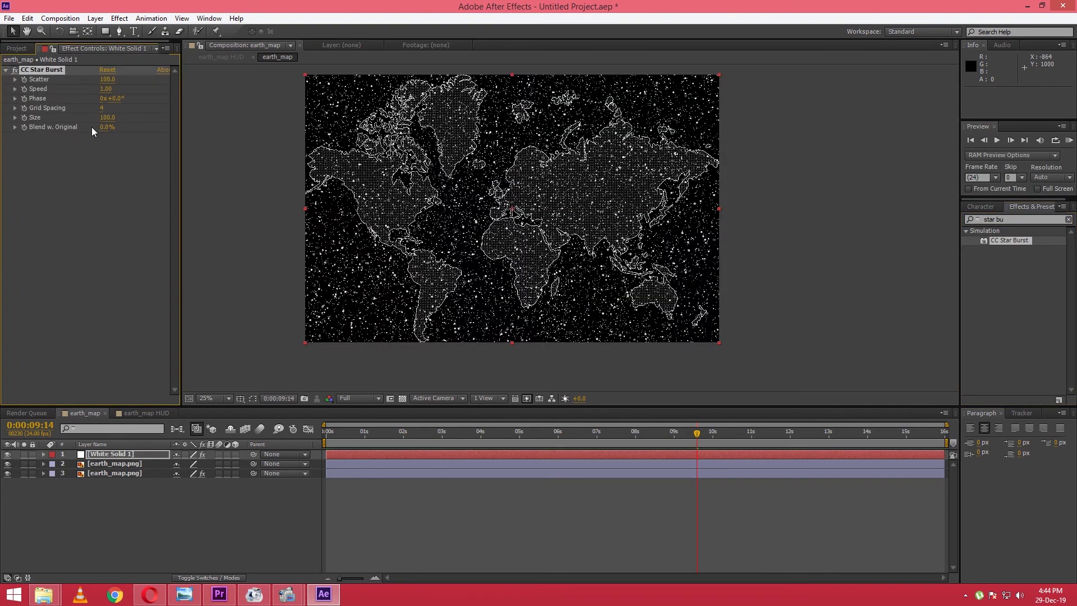
{"action": "left_click", "coordinate": [107, 118]}
{"action": "key", "text": "Return"}
- Return to the earth_map HUD composition and preview the rotating globe
{"action": "left_click", "coordinate": [686, 435]}
{"action": "left_click", "coordinate": [146, 414]}
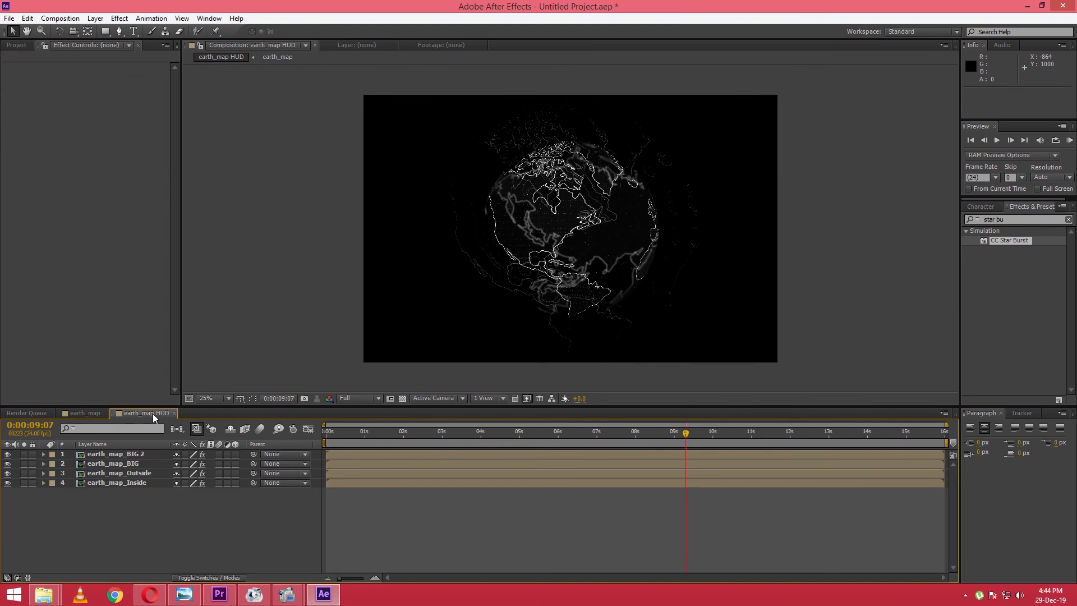
{"action": "key", "text": "KP_0"}
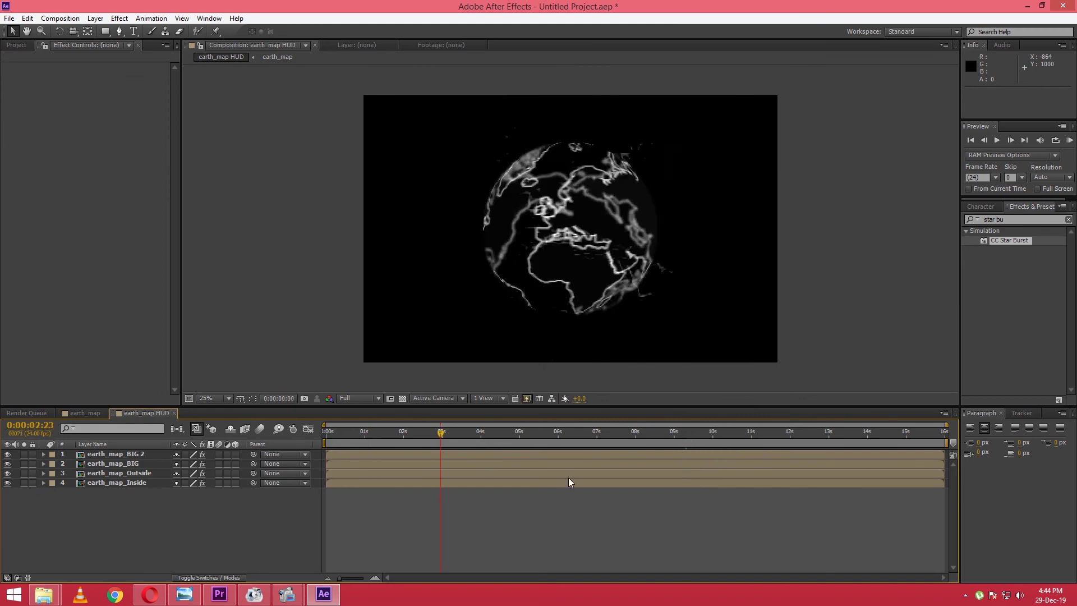
{"action": "left_click", "coordinate": [331, 520]}
- Add an adjustment layer above the globe layers and rename it Colour Correction
{"action": "right_click", "coordinate": [131, 541]}
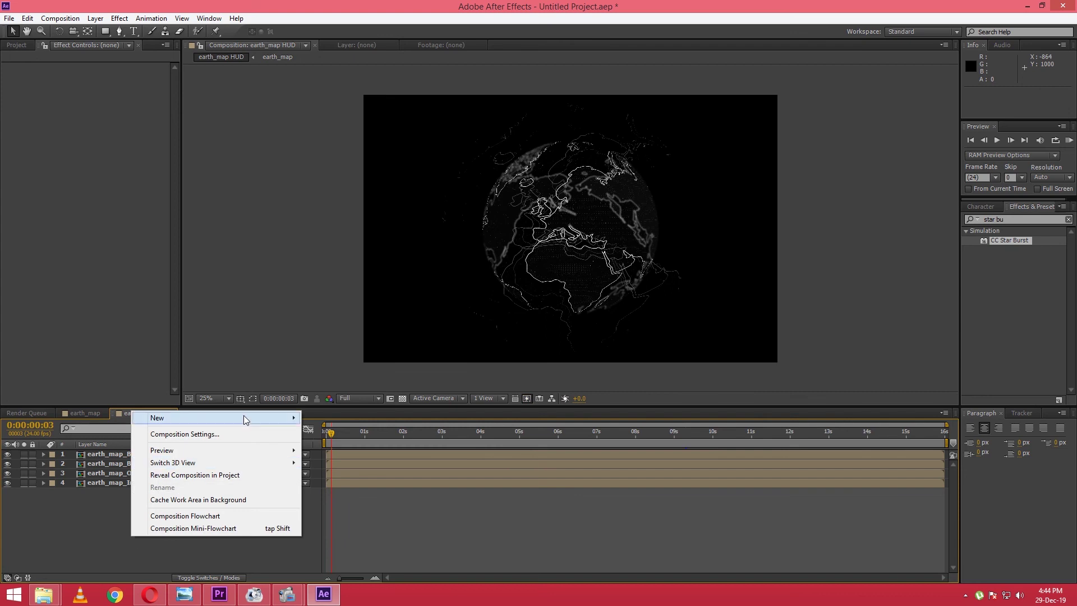
{"action": "mouse_move", "coordinate": [292, 418]}
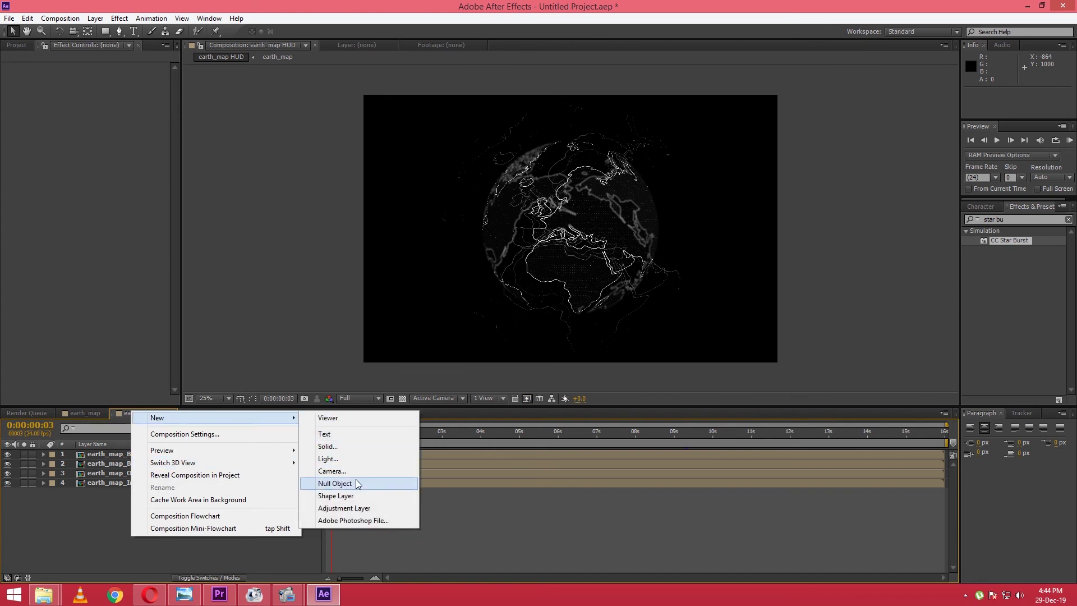
{"action": "left_click", "coordinate": [359, 508]}
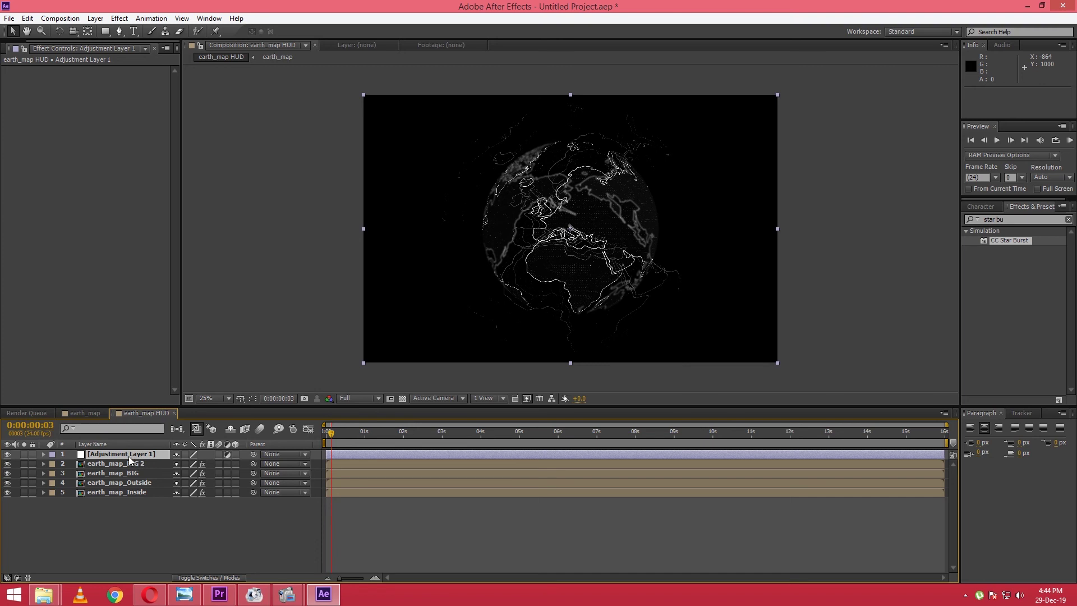
{"action": "key", "text": "Return"}
{"action": "type", "text": "Colour"}
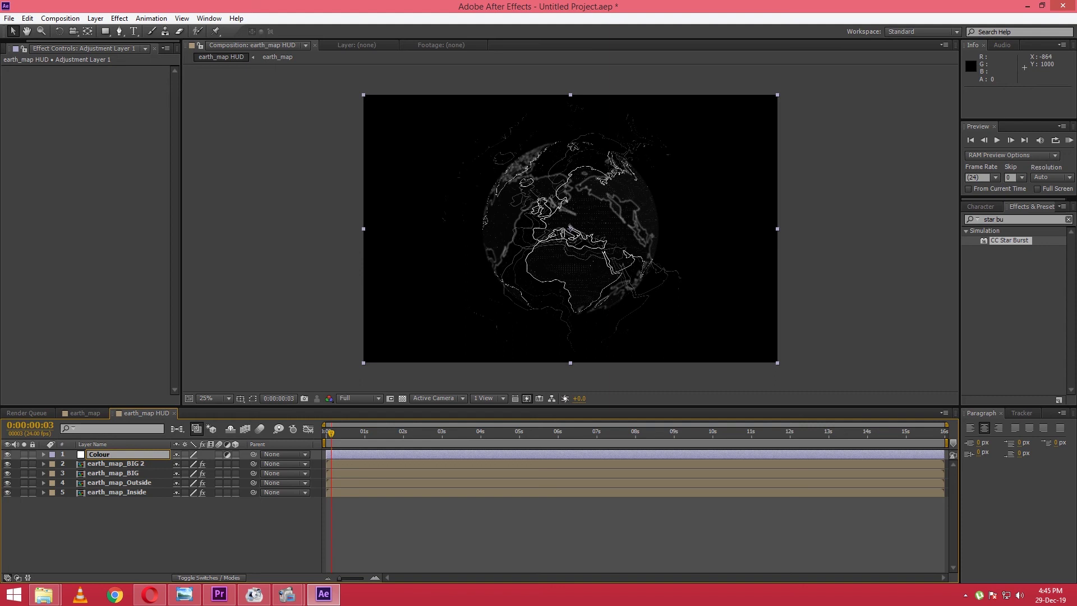
{"action": "type", "text": " Correction"}
{"action": "key", "text": "Return"}
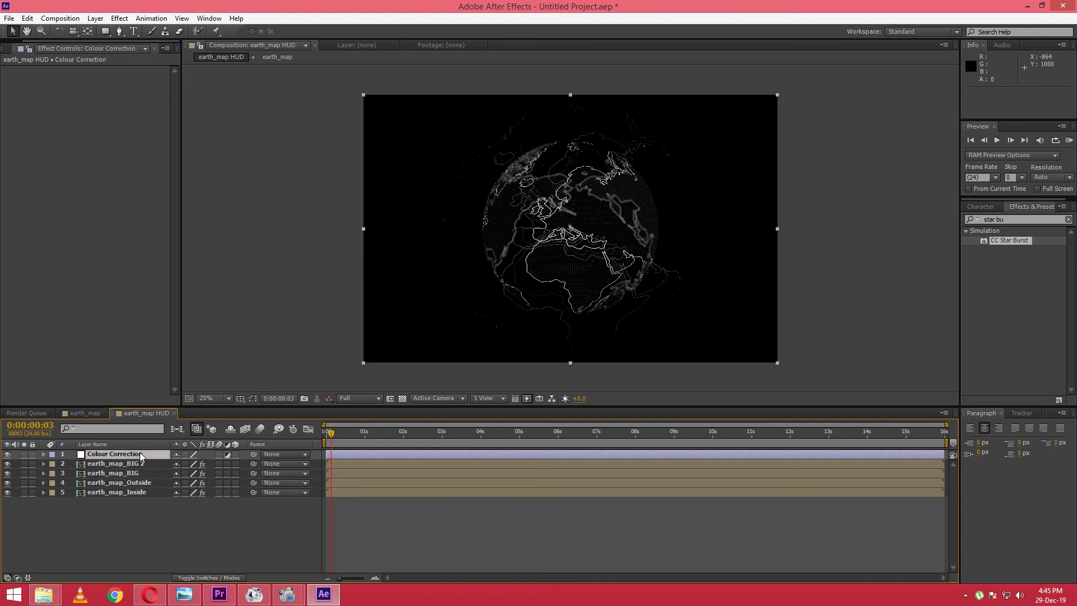
- Apply the Hue/Saturation effect to the Colour Correction layer and enable Colorize
{"action": "right_click", "coordinate": [40, 158]}
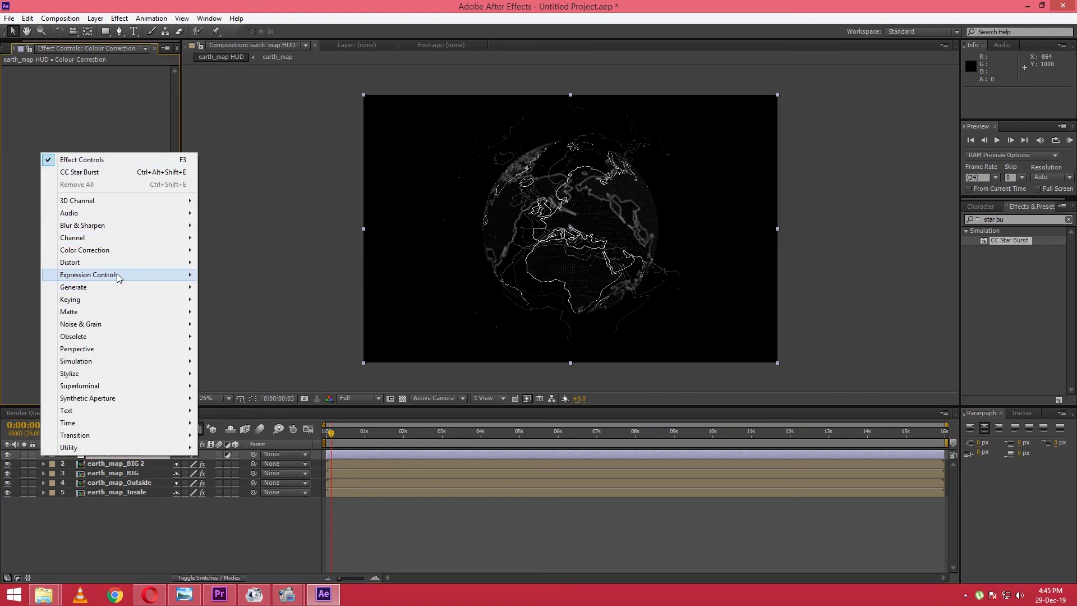
{"action": "mouse_move", "coordinate": [124, 256]}
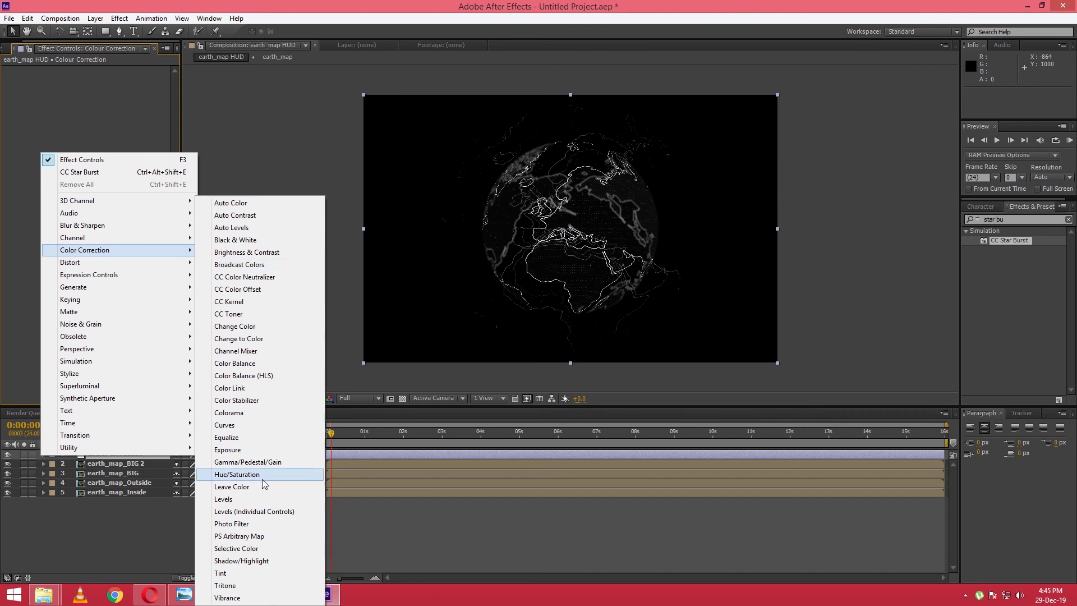
{"action": "left_click", "coordinate": [227, 474]}
{"action": "left_click", "coordinate": [103, 206]}
- Tint the globe green by setting Colorize Hue to 144°, Colorize Saturation to about 70 and Colorize Lightness to -37
{"action": "left_click_drag", "start_coordinate": [113, 215], "coordinate": [139, 218]}
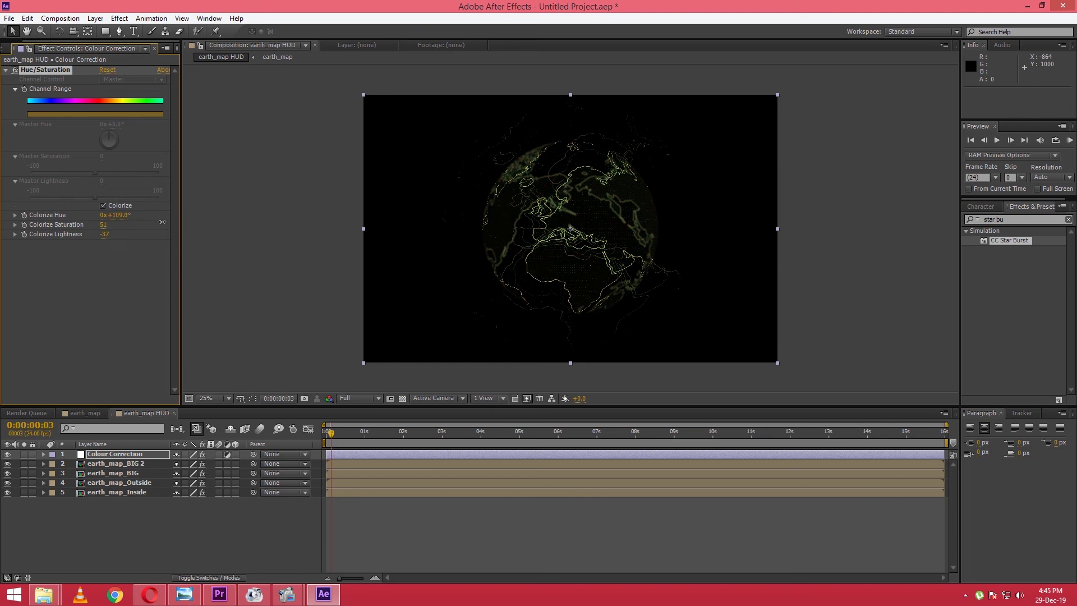
{"action": "left_click_drag", "start_coordinate": [243, 236], "coordinate": [248, 240]}
{"action": "left_click_drag", "start_coordinate": [104, 225], "coordinate": [123, 228]}
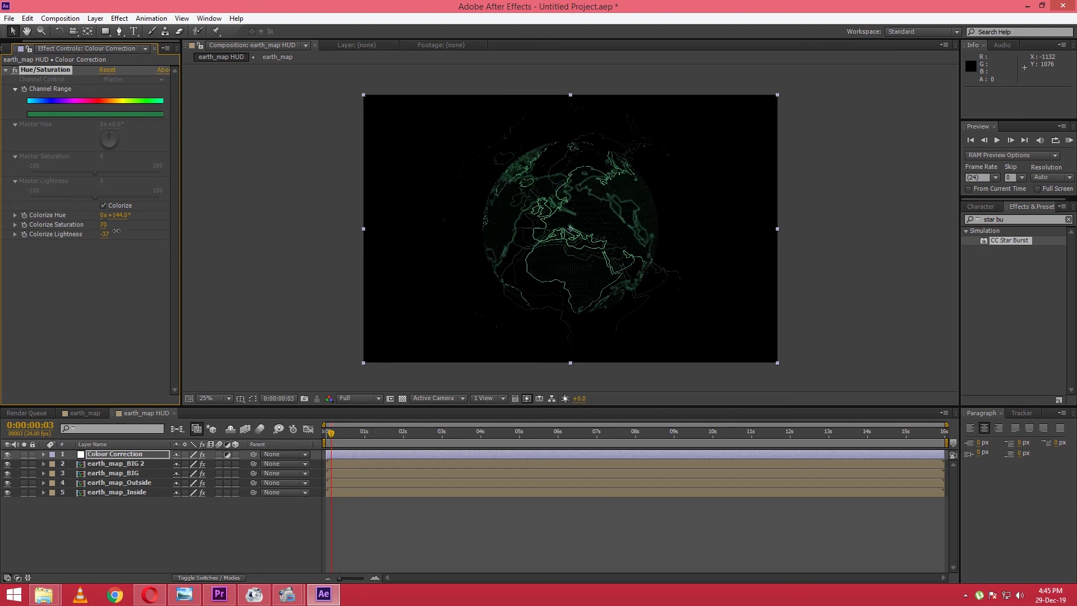